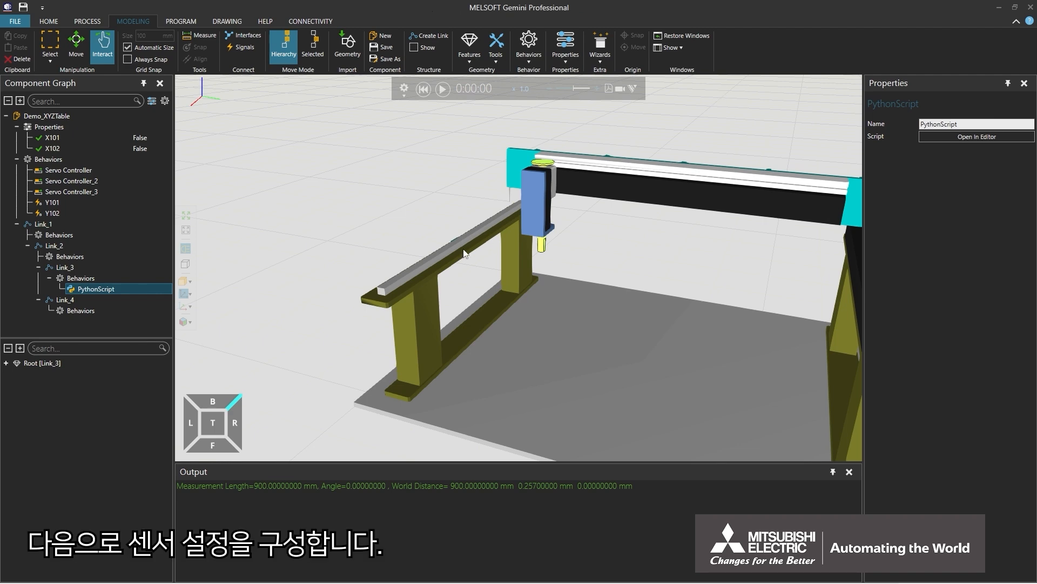
Extract the small black sensor part under the table's side rail as a separate component
left_click_drag(446, 252, 550, 259)
scroll(534, 271, "up", 5)
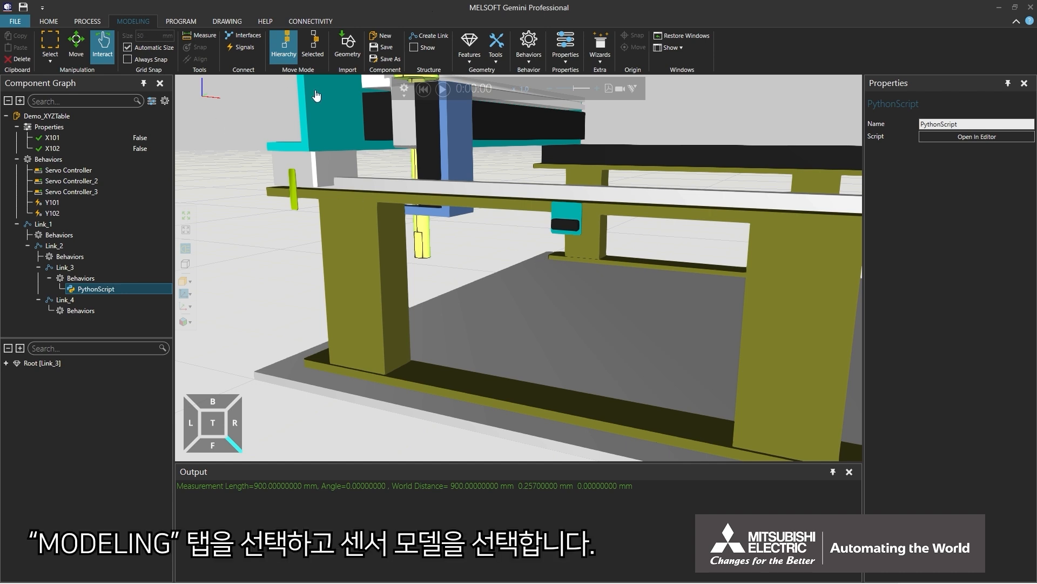
left_click(575, 228)
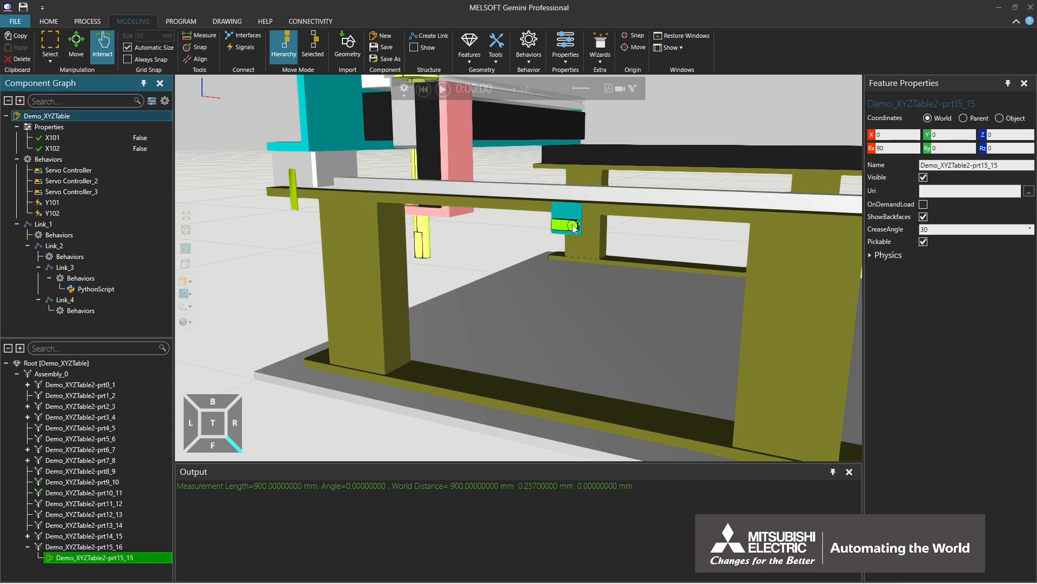
right_click(574, 228)
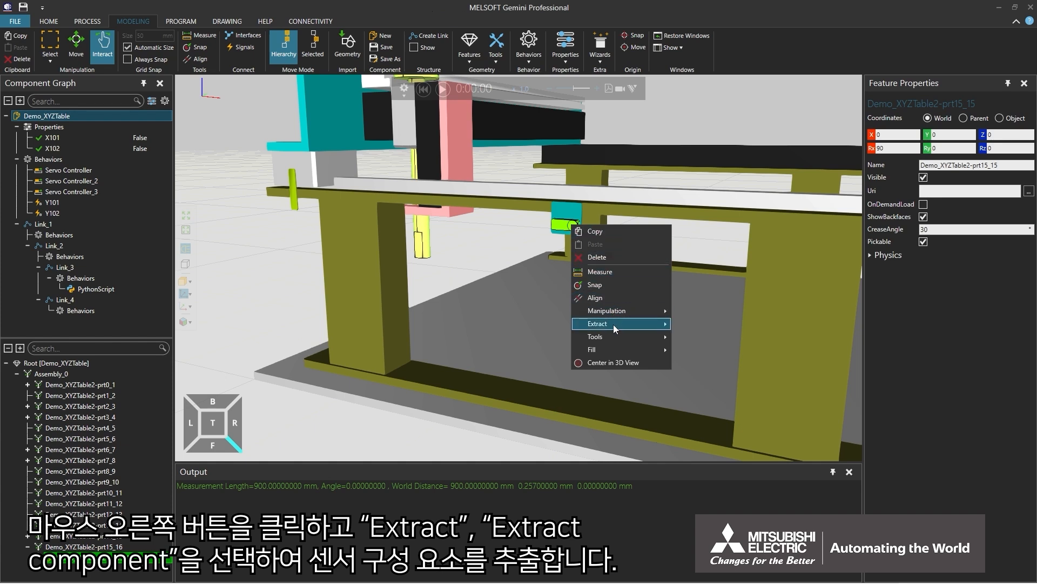
mouse_move(614, 324)
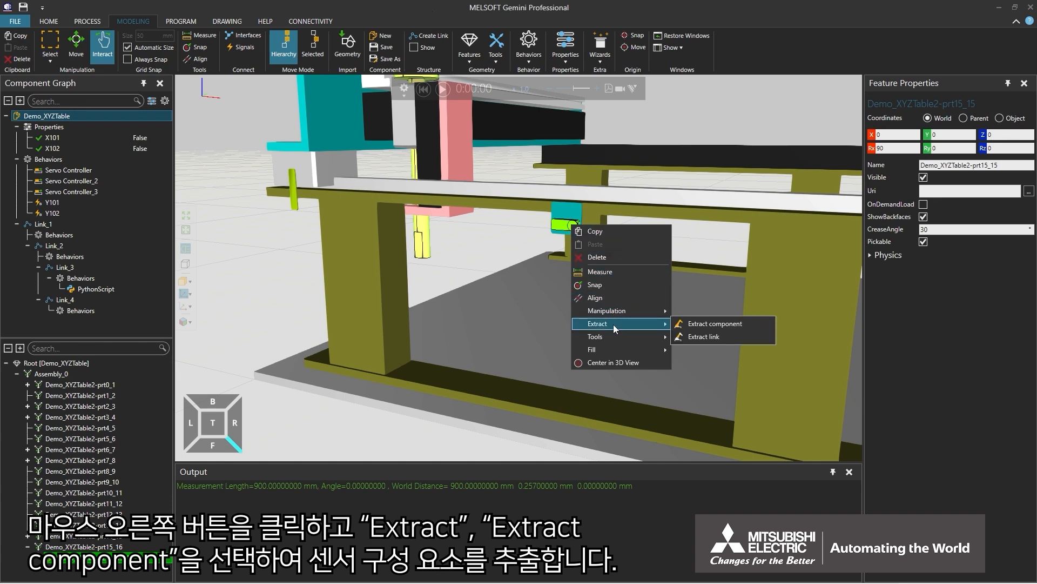
left_click(707, 324)
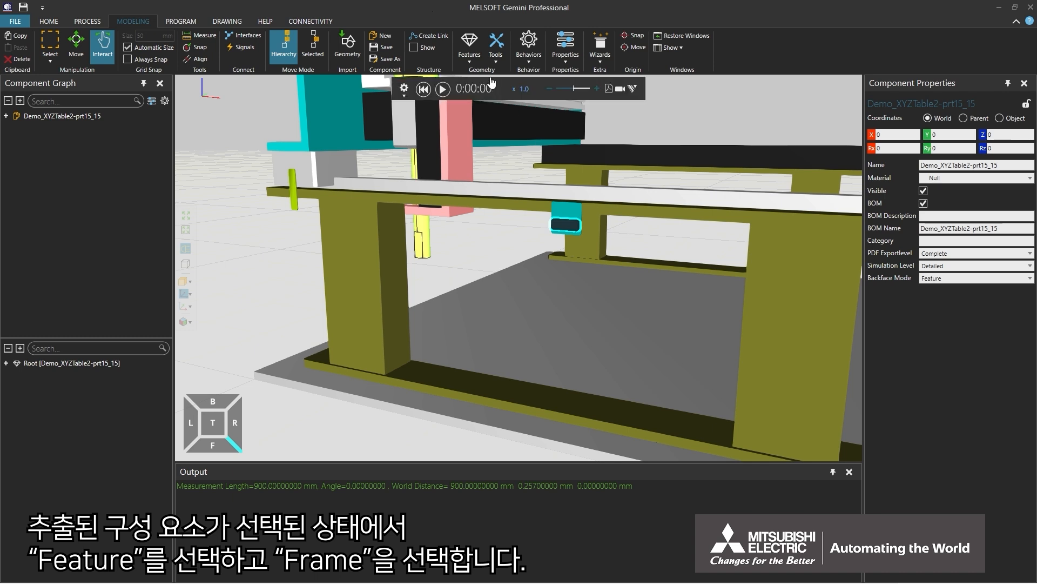
Add a Frame feature to the extracted sensor component and move it onto the sensor's black face
left_click(479, 57)
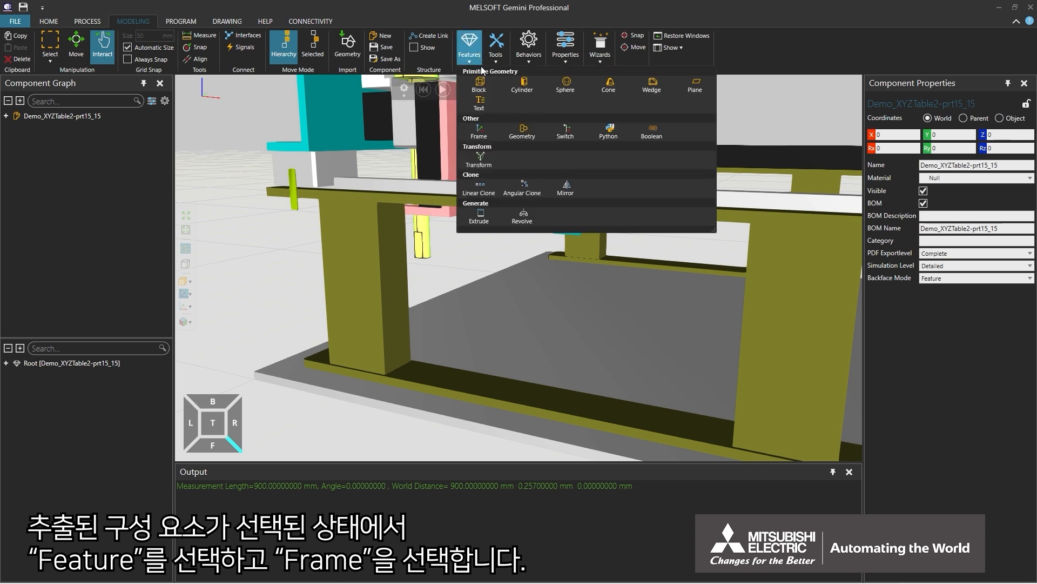
left_click(479, 131)
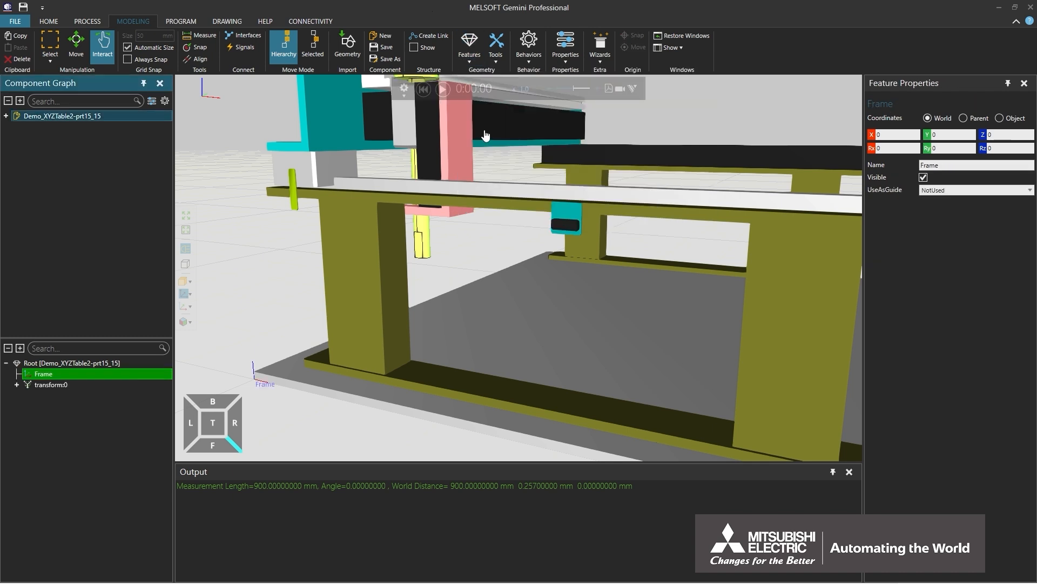
left_click(80, 58)
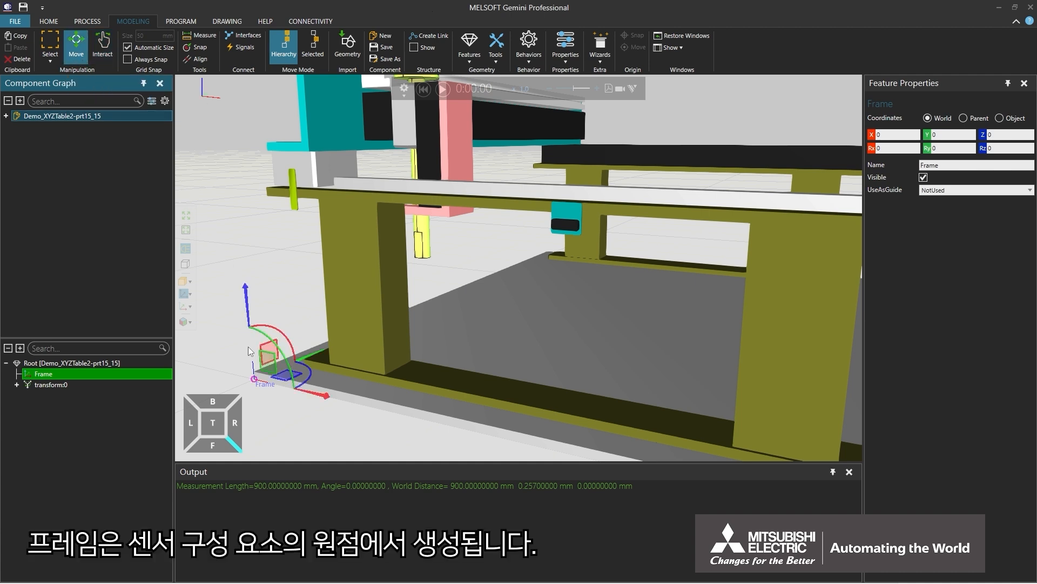
left_click_drag(254, 378, 573, 228)
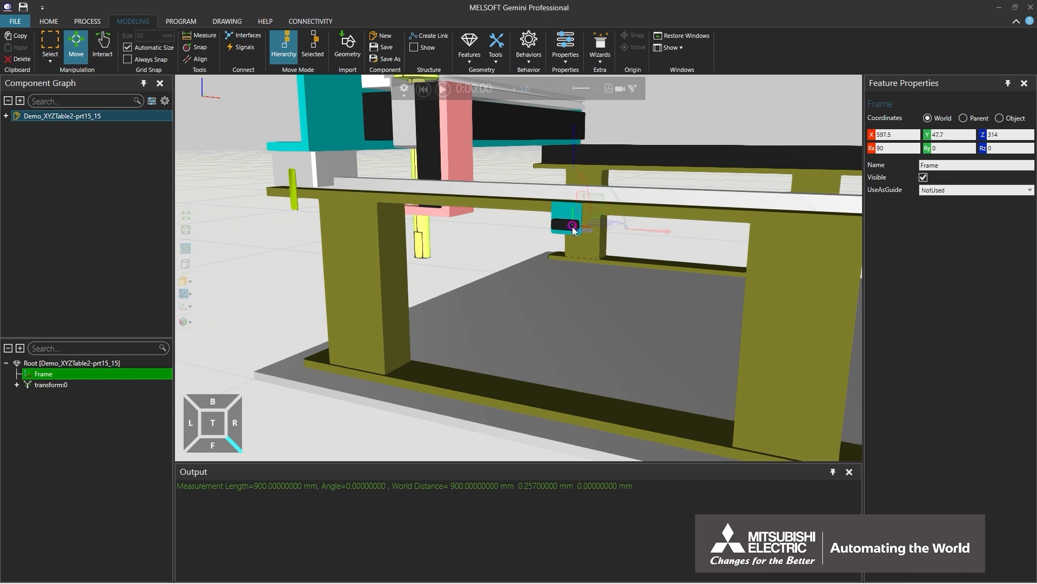
Add a Raycast sensor behavior and a Boolean signal to the extracted component, naming the signal X100
left_click(540, 60)
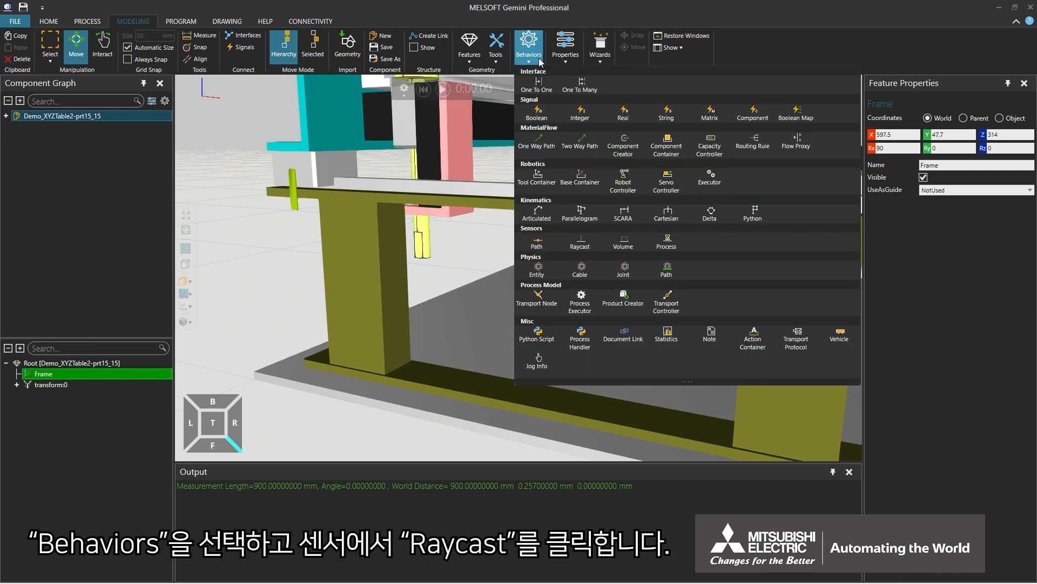
left_click(589, 244)
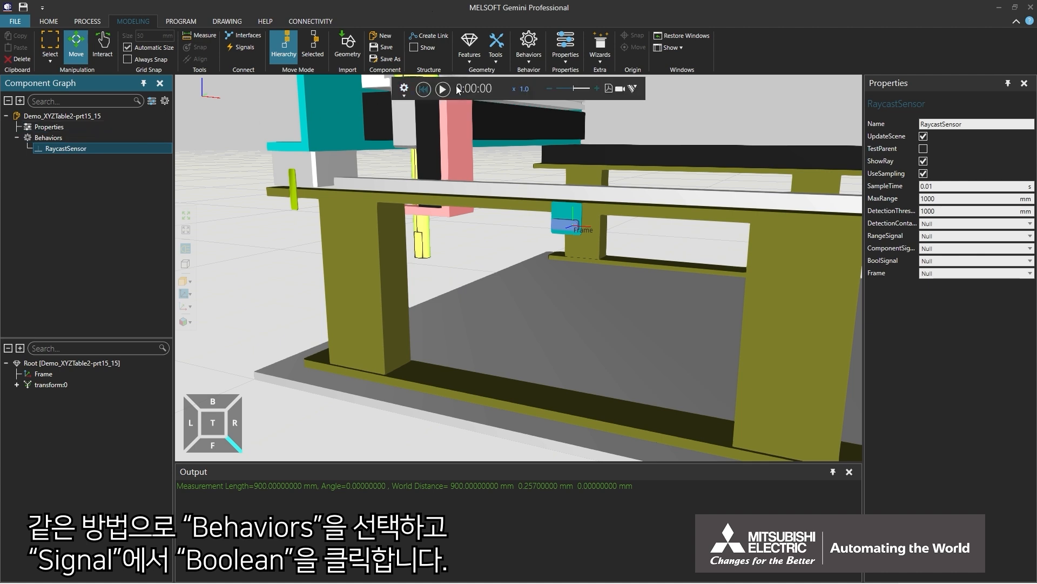
left_click(538, 57)
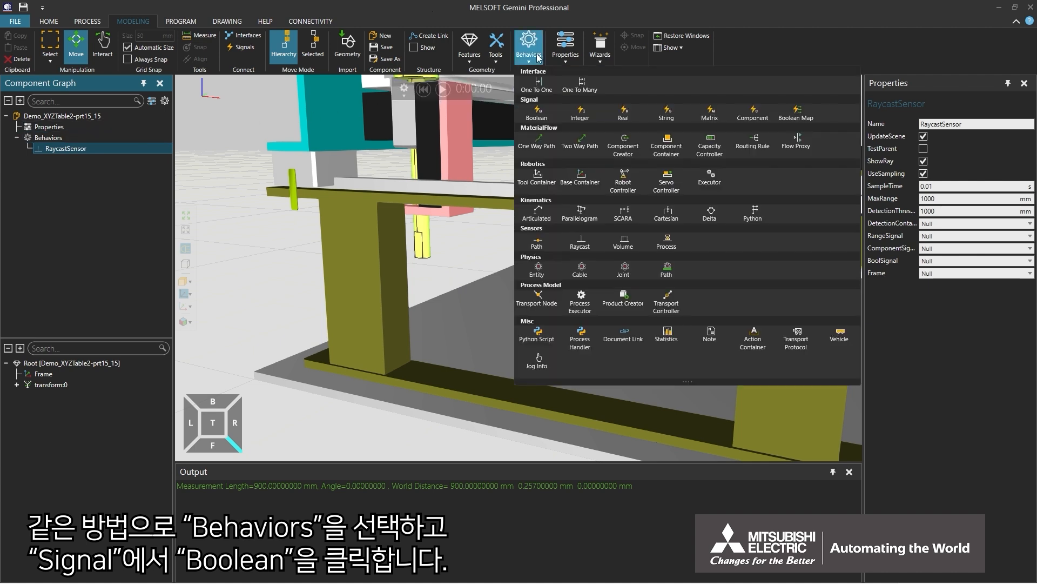
left_click(549, 116)
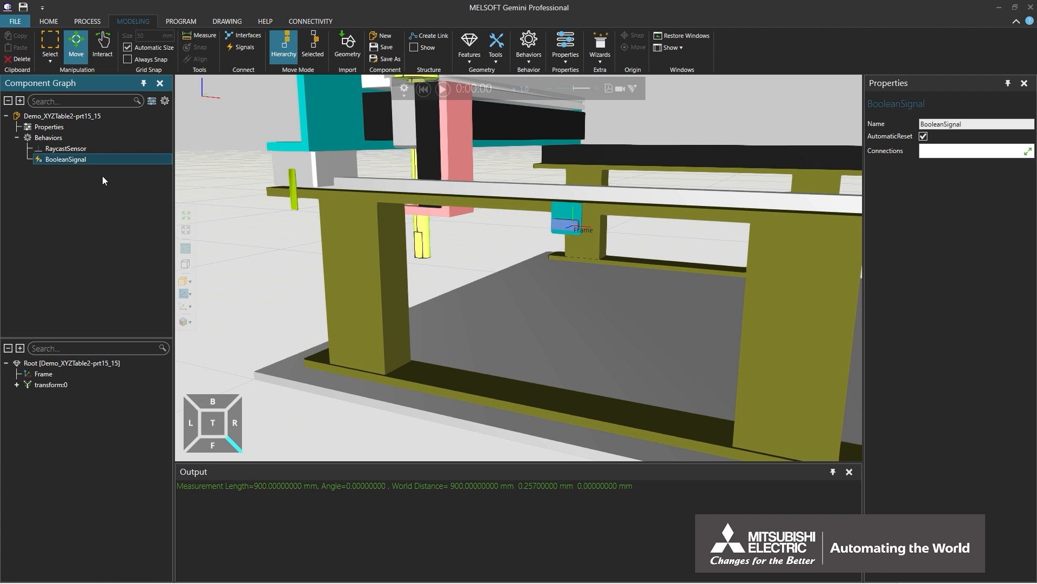
left_click(917, 124)
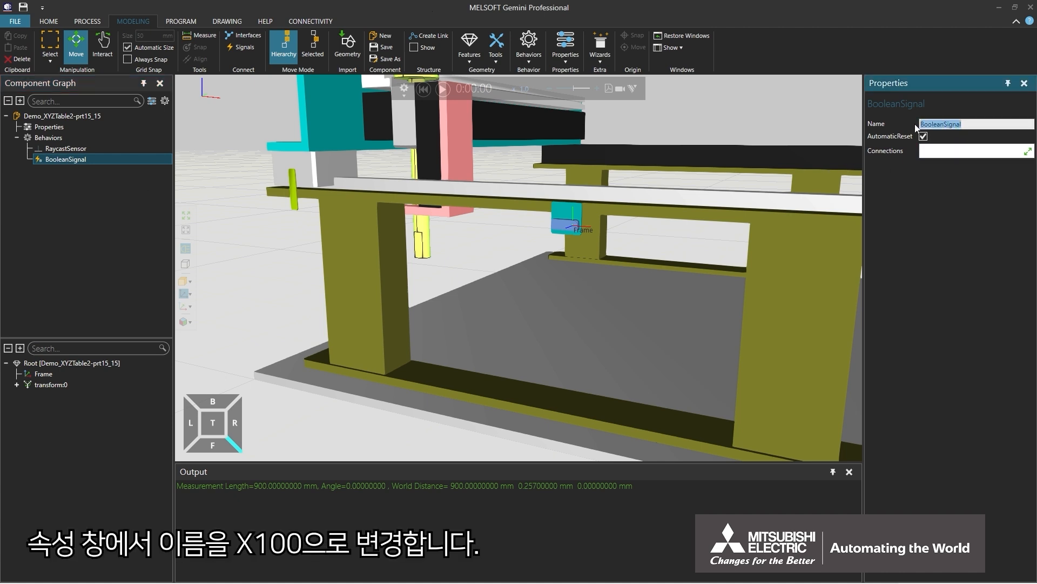
type("X100")
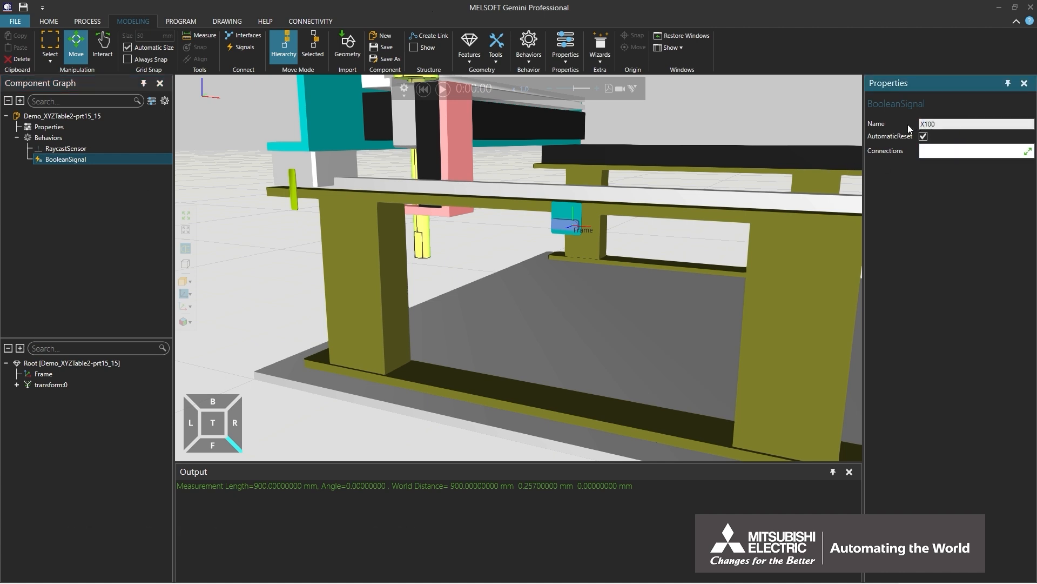
key("Return")
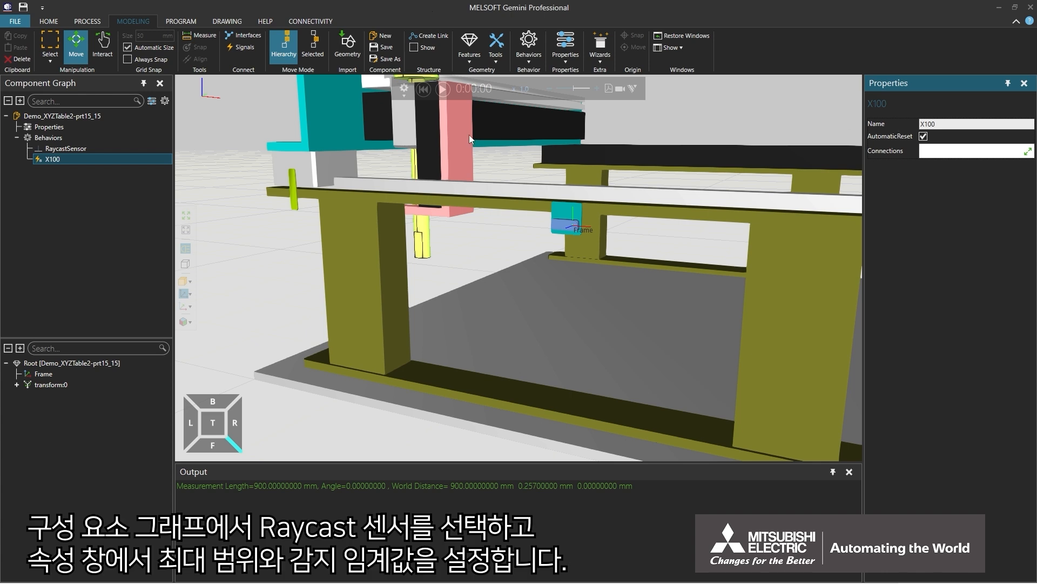
Set the raycast sensor's maximum range and detection threshold to 100 mm each
left_click(87, 147)
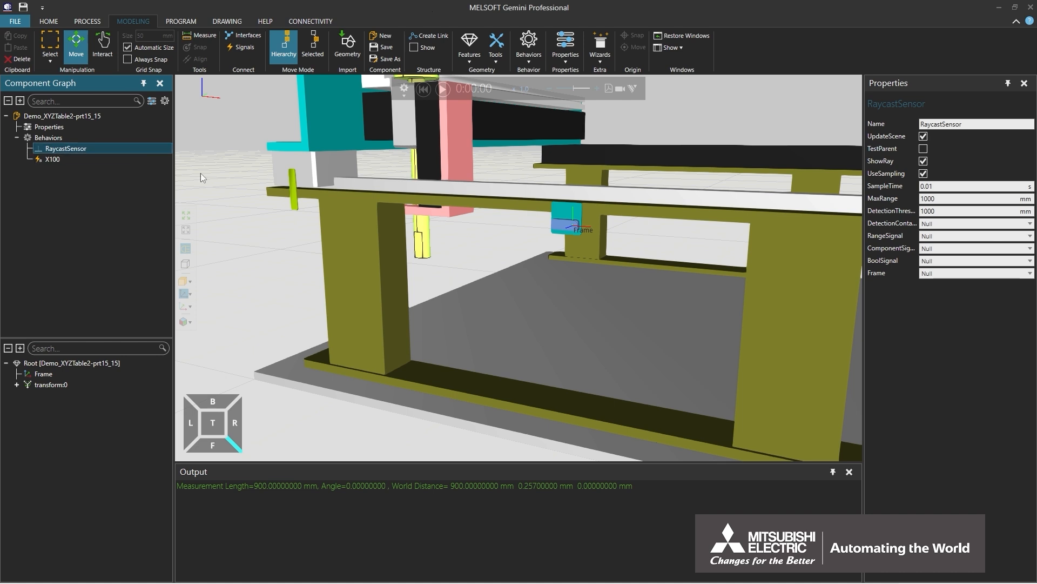
left_click(939, 200)
key("BackSpace")
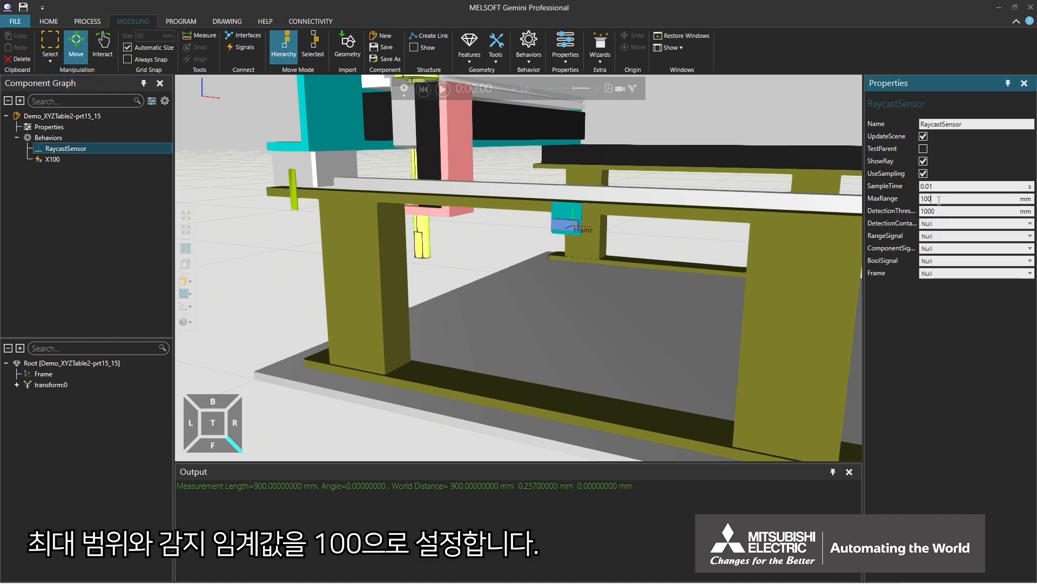
left_click(941, 211)
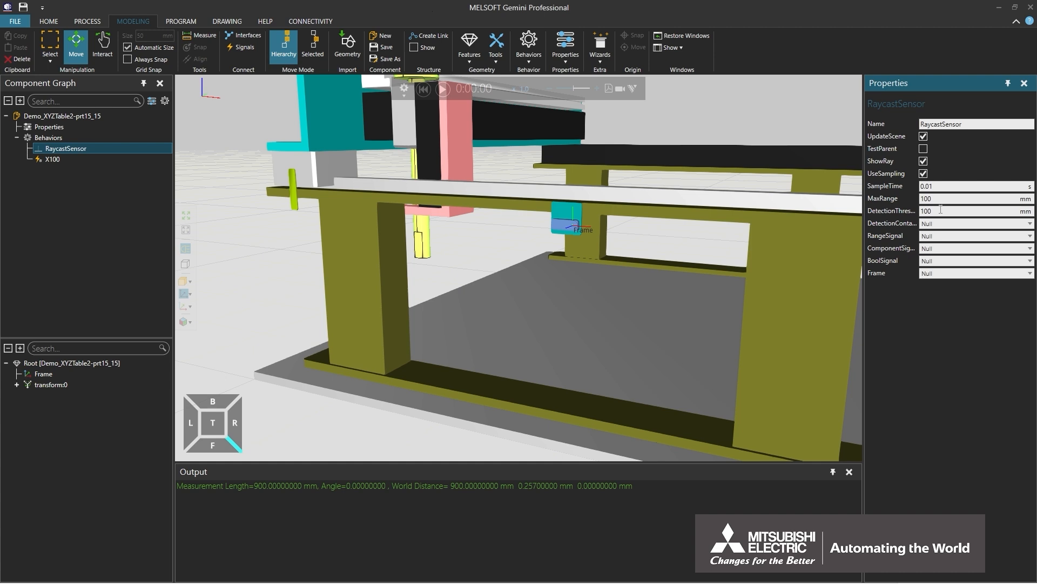
Assign X100 as the raycast sensor's BoolSignal and the added Frame as its frame
left_click(955, 261)
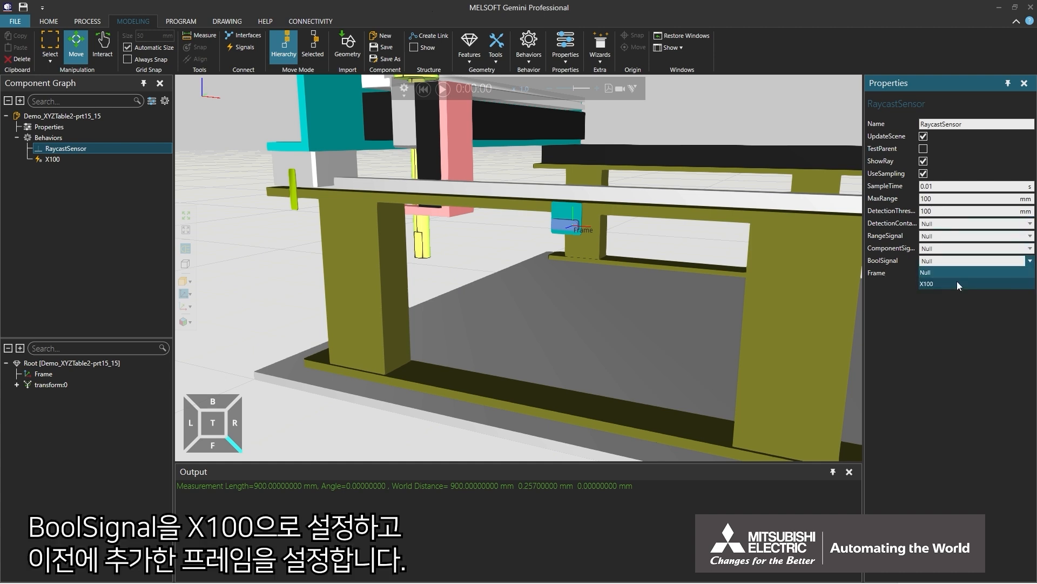
left_click(958, 281)
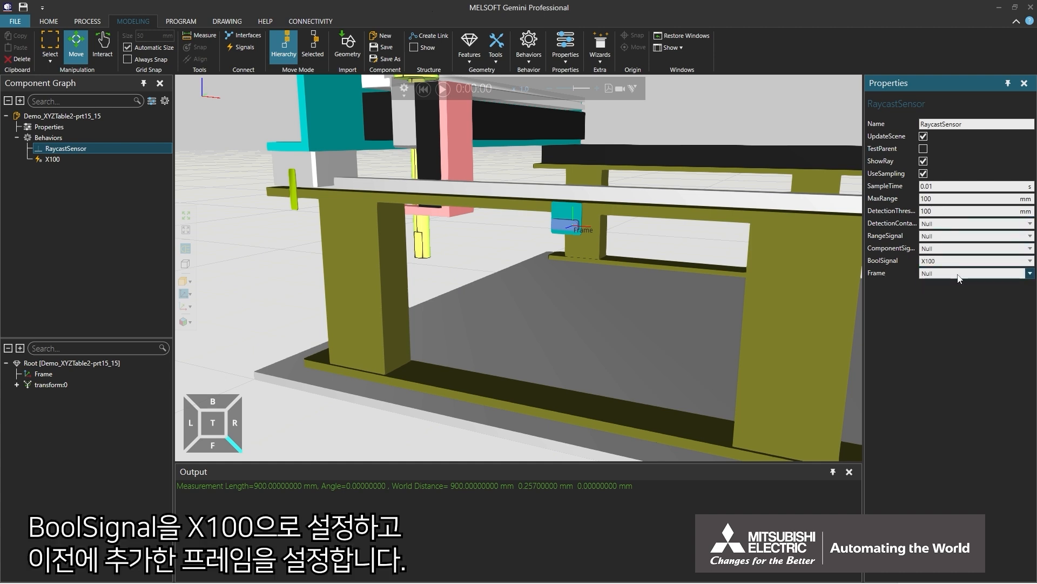
left_click(1030, 273)
left_click(958, 296)
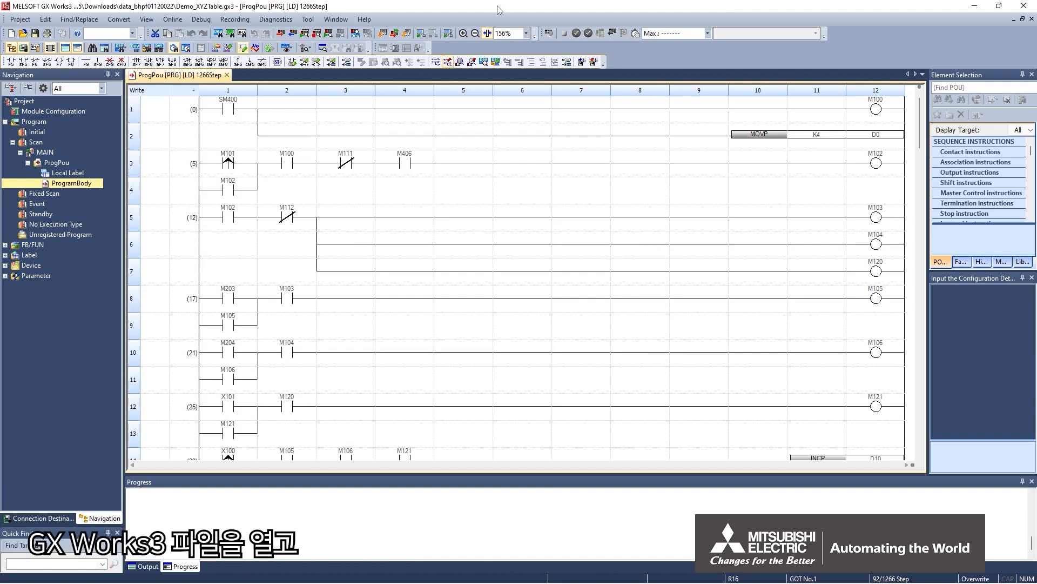
Switch to GX Works3, launch the system simulation and add the open project as system 1
left_click(201, 20)
mouse_move(228, 32)
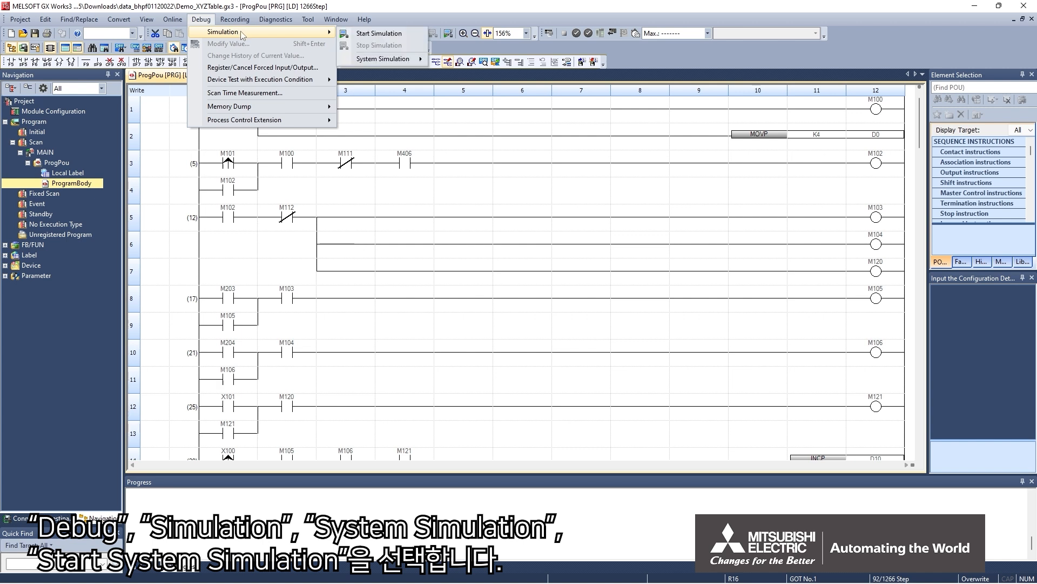
mouse_move(382, 60)
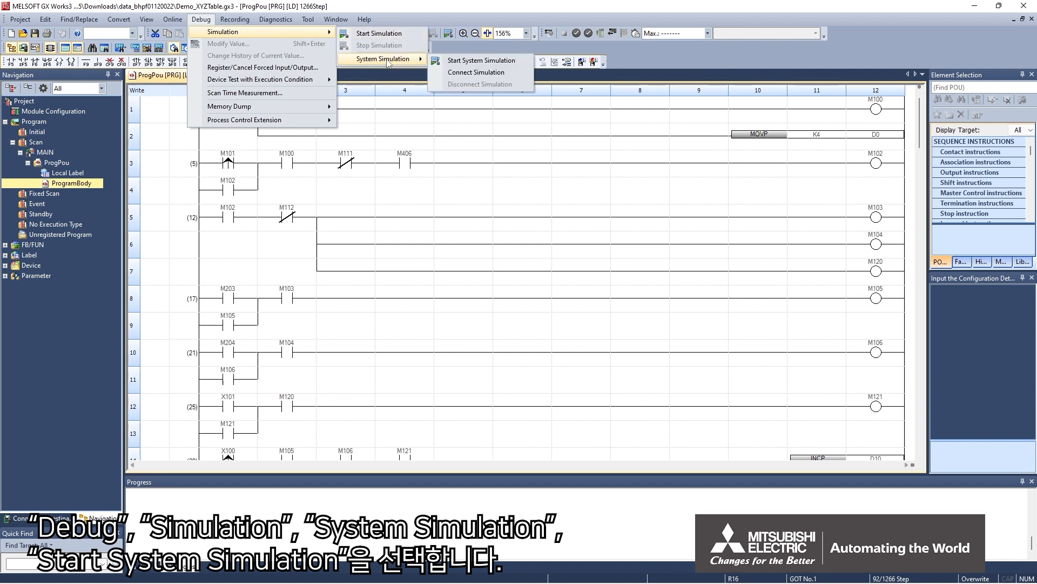
left_click(467, 64)
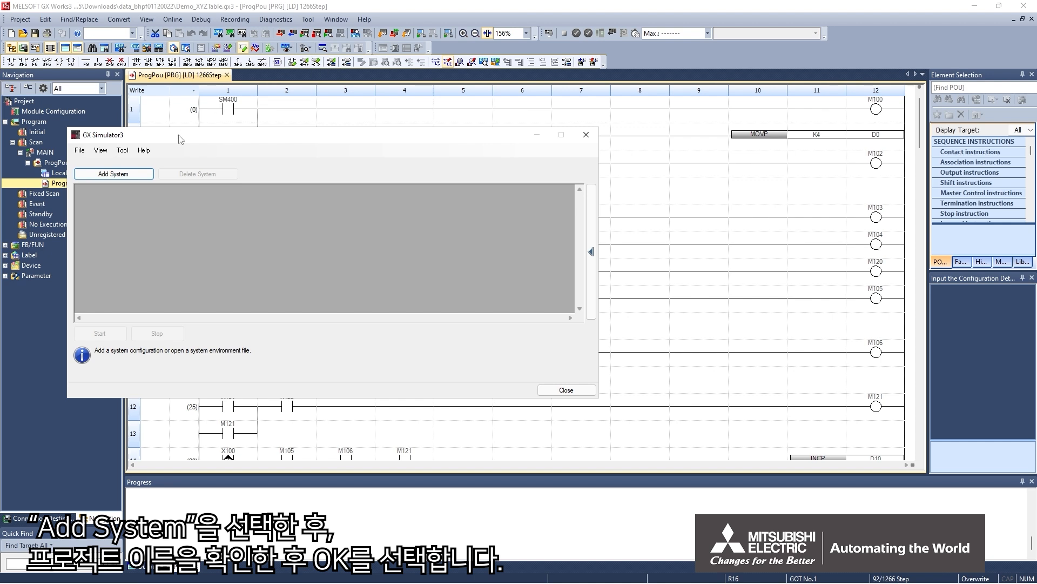
left_click(145, 176)
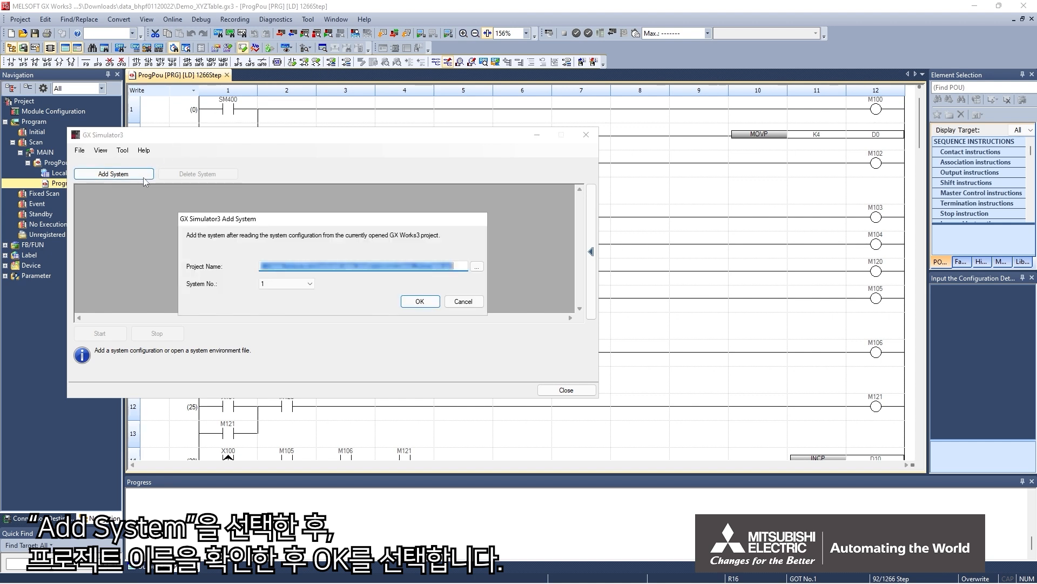
left_click(408, 303)
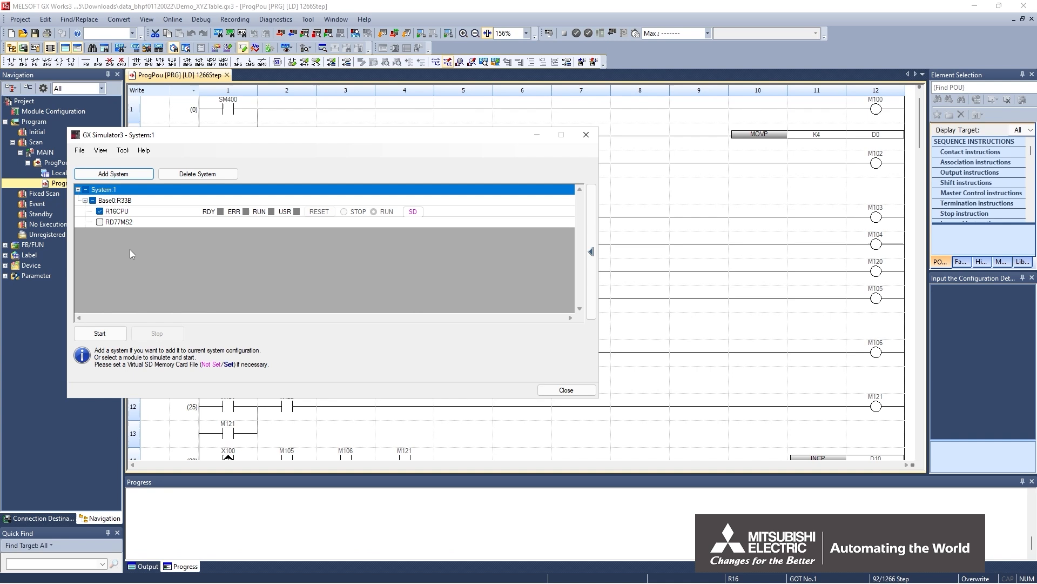
Include the RD77MS2 simple motion module in System 1 and start the simulation
left_click(100, 222)
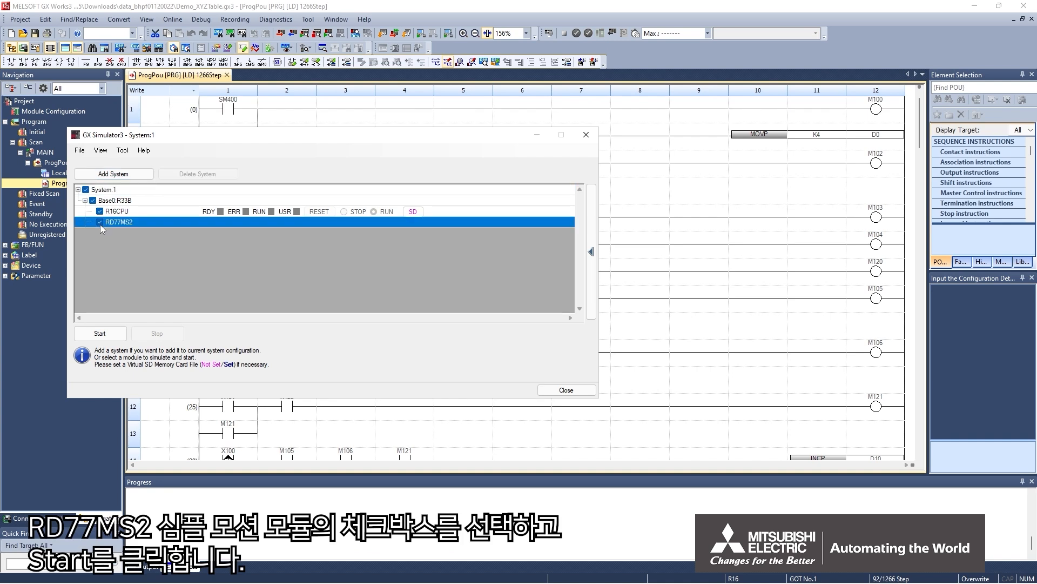
left_click(100, 334)
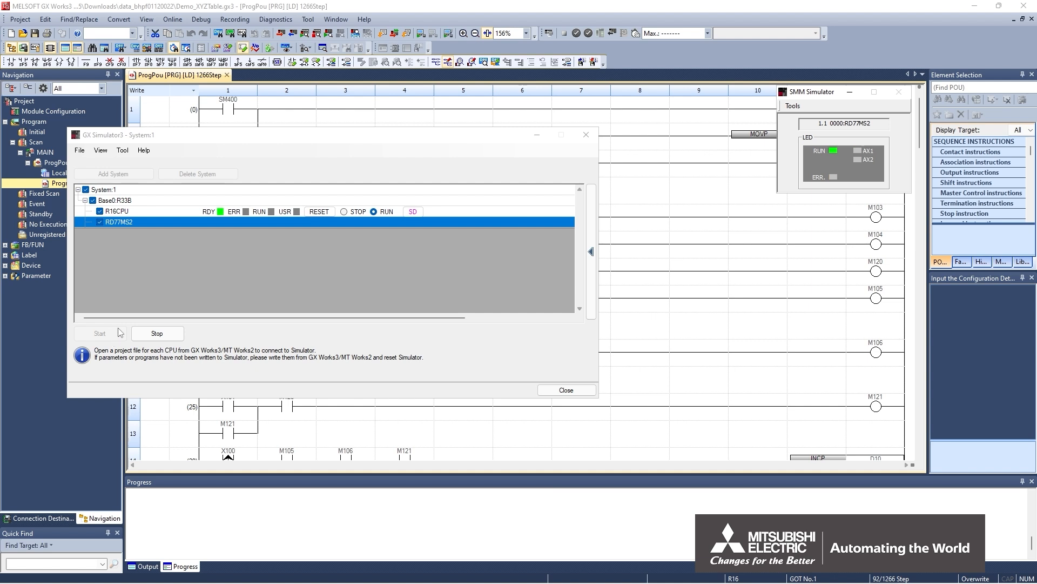
Connect the project to the running system simulation with R16CPU as the connection destination
left_click(201, 19)
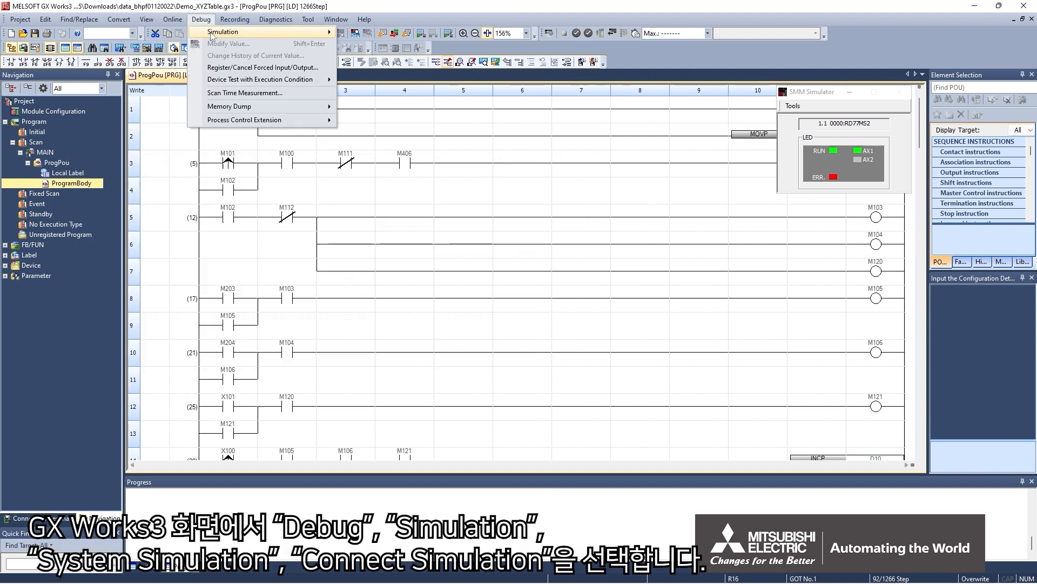
mouse_move(211, 36)
mouse_move(385, 64)
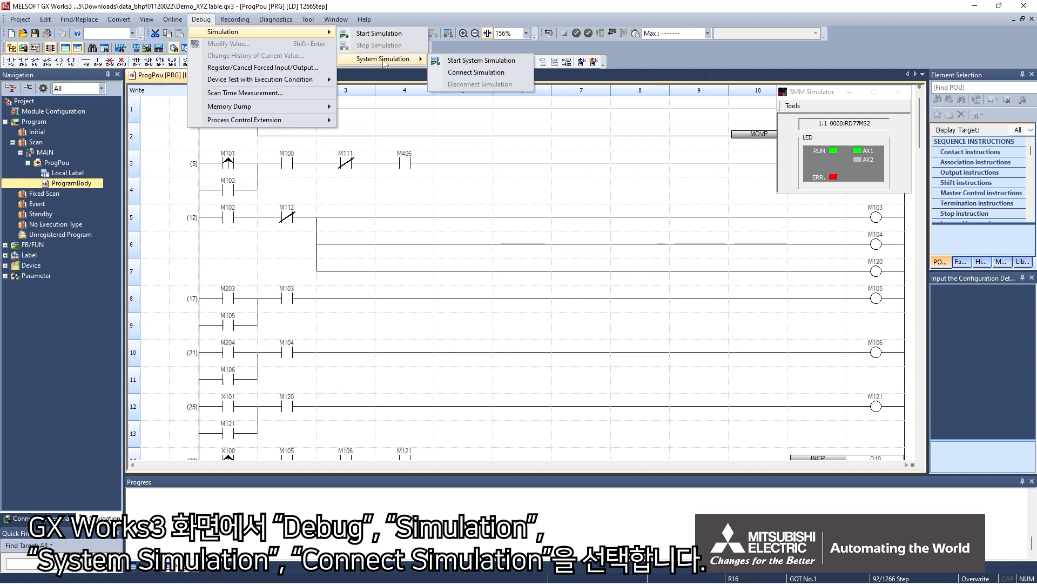
left_click(450, 73)
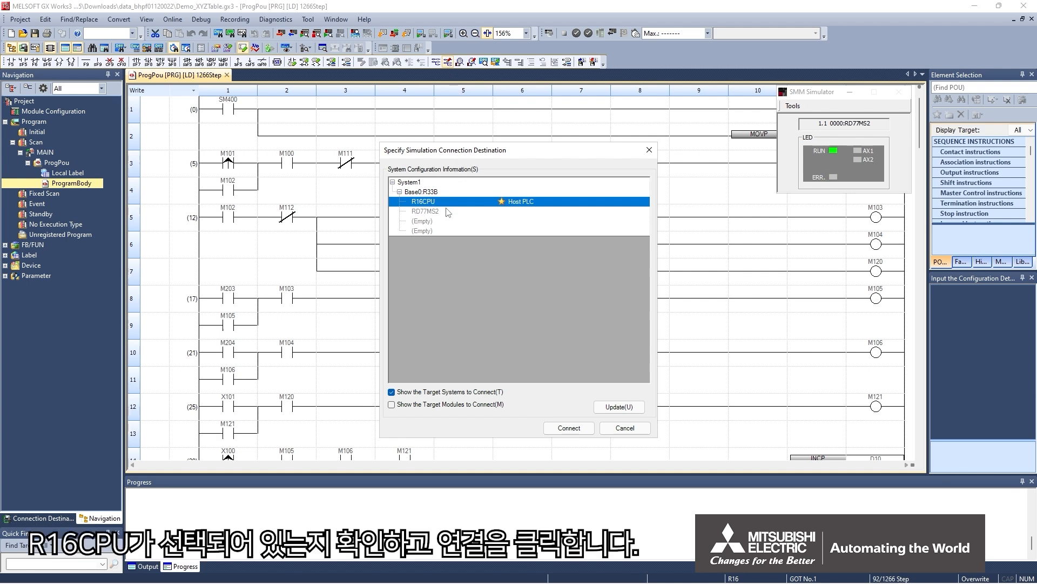
left_click(558, 428)
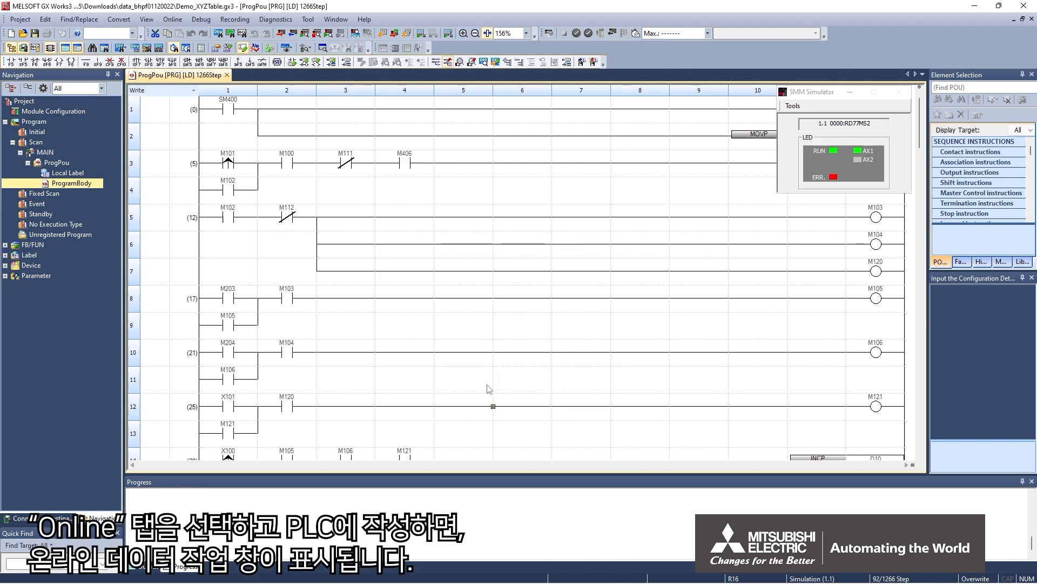
Write the parameters, program and simple motion module setting to the simulated PLC, allowing the flash ROM overwrite
left_click(178, 20)
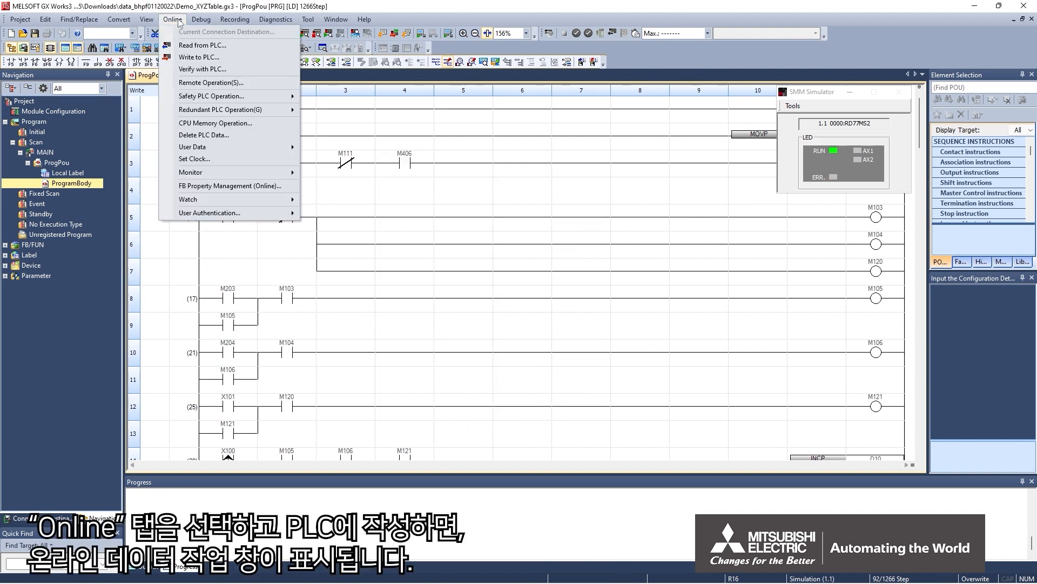
left_click(199, 57)
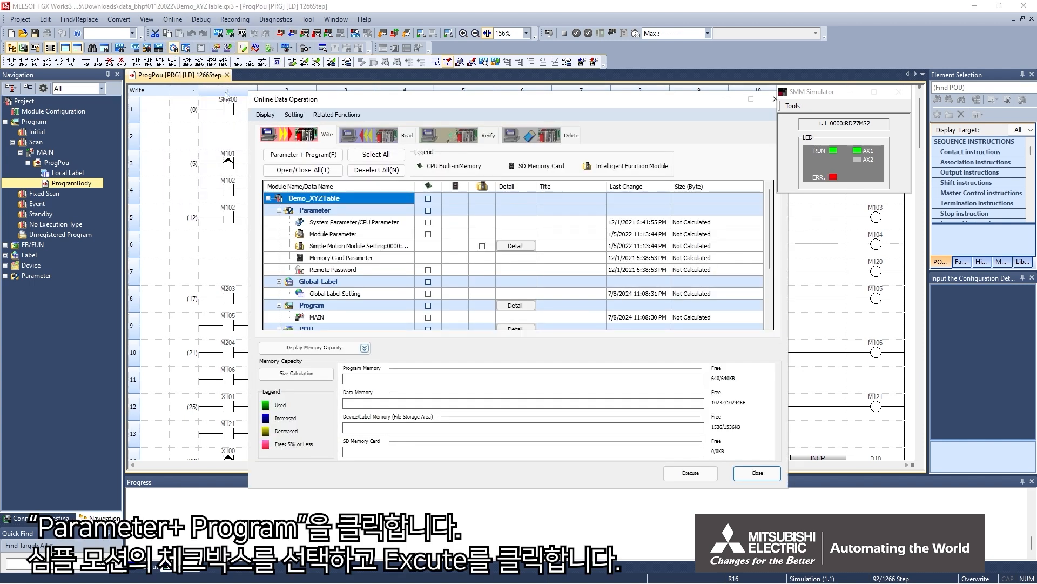
left_click(269, 156)
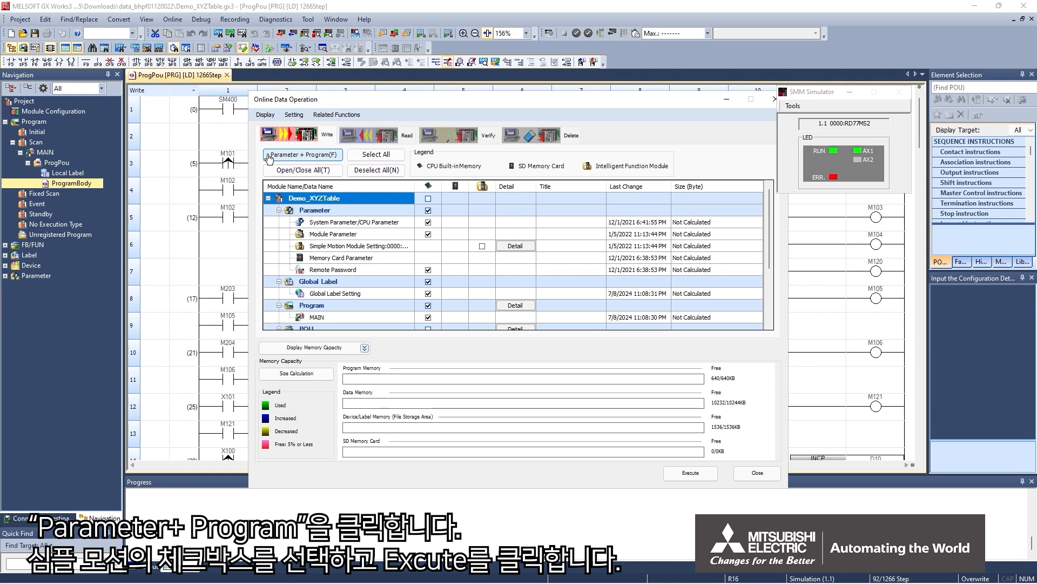
left_click(483, 246)
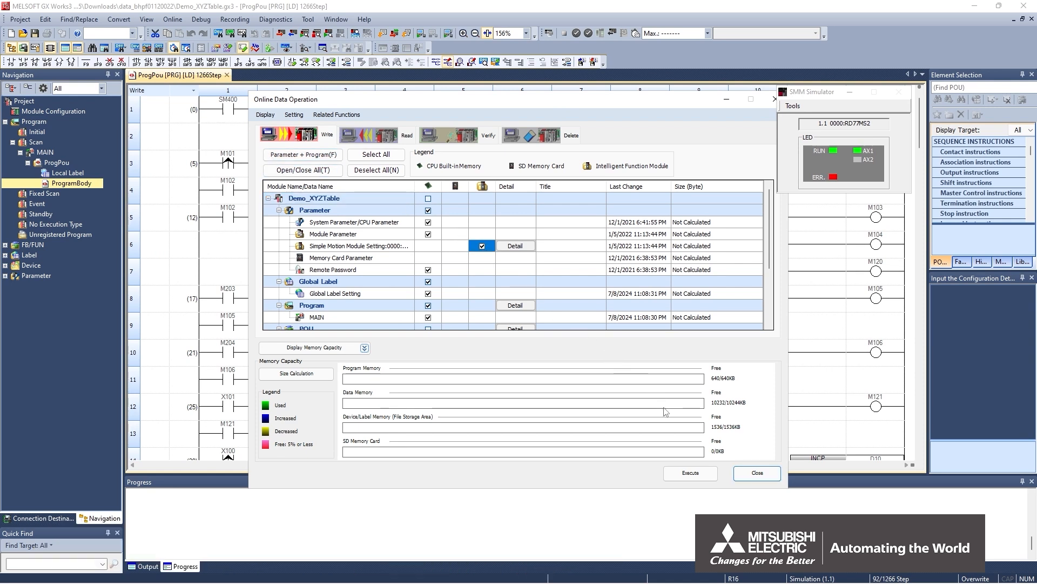
left_click(684, 475)
left_click(684, 475)
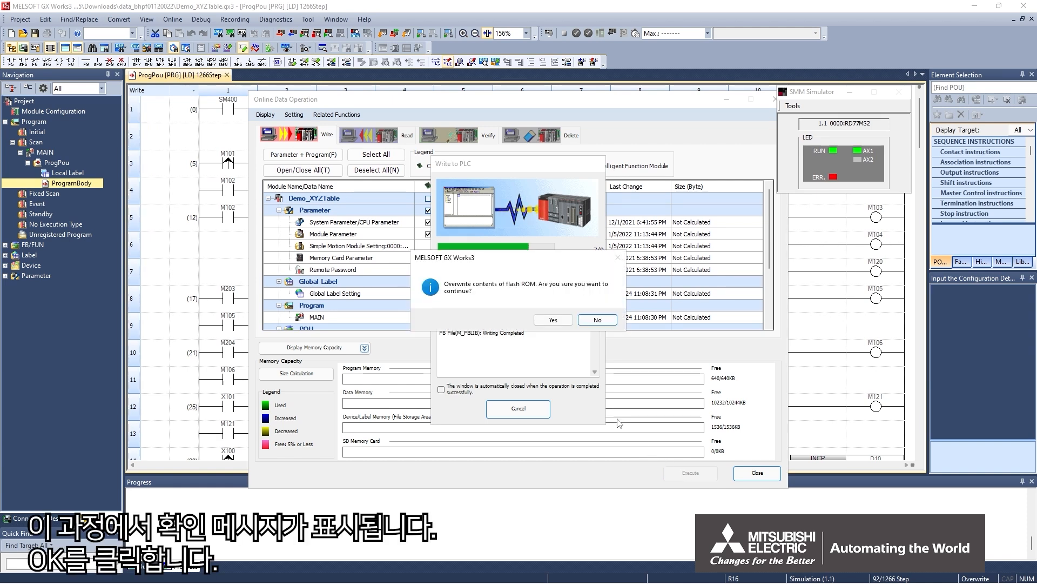
left_click(553, 320)
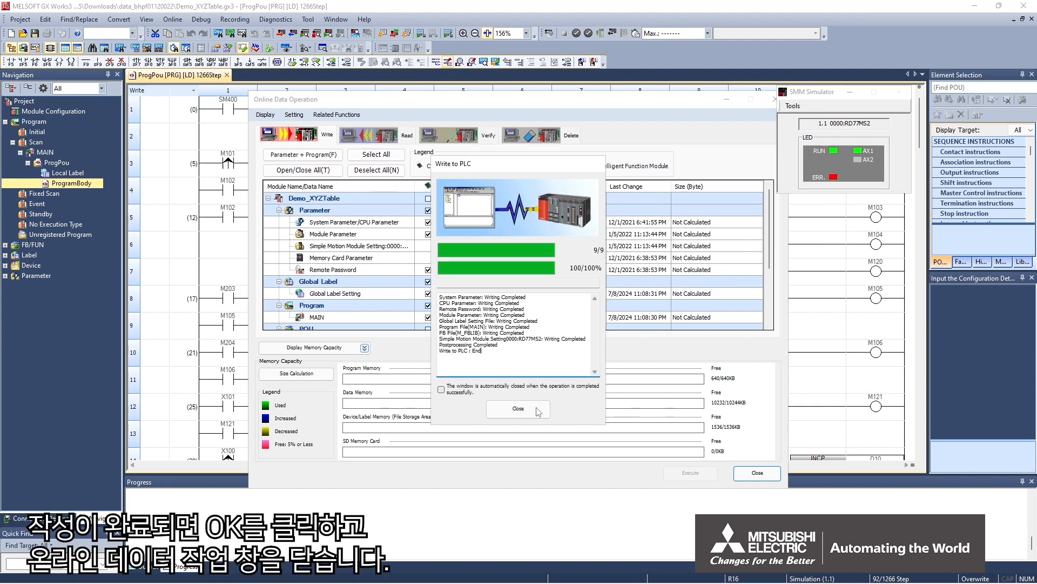
left_click(536, 409)
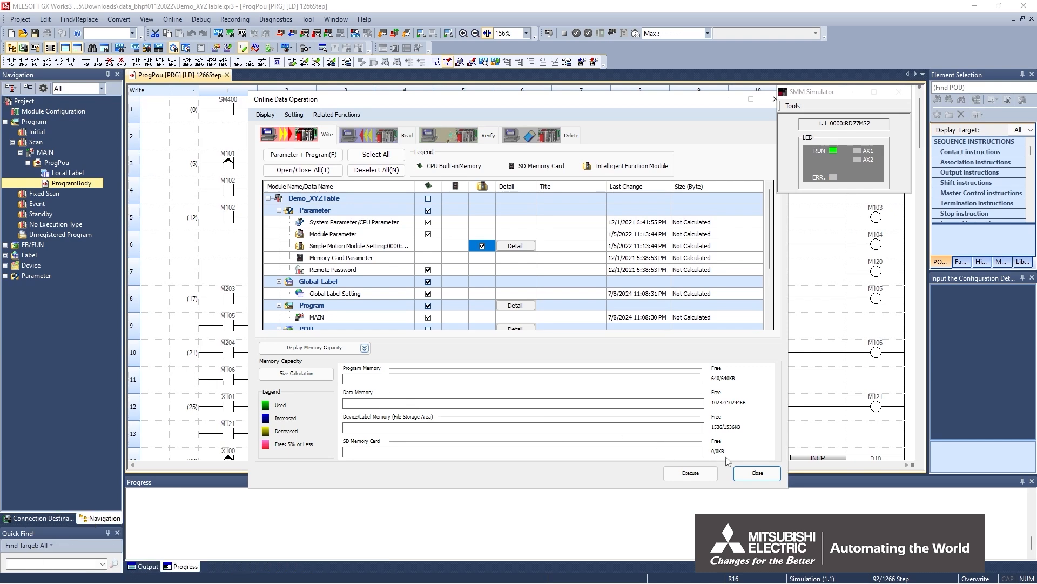
left_click(745, 473)
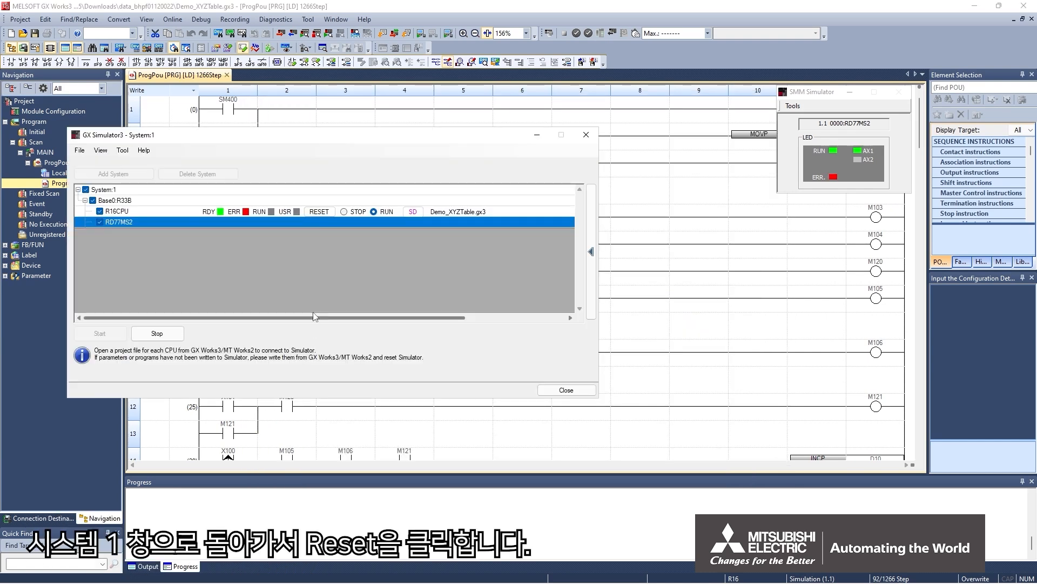
Reset the R16CPU in the GX Simulator3 System:1 window and set it to RUN
left_click(318, 212)
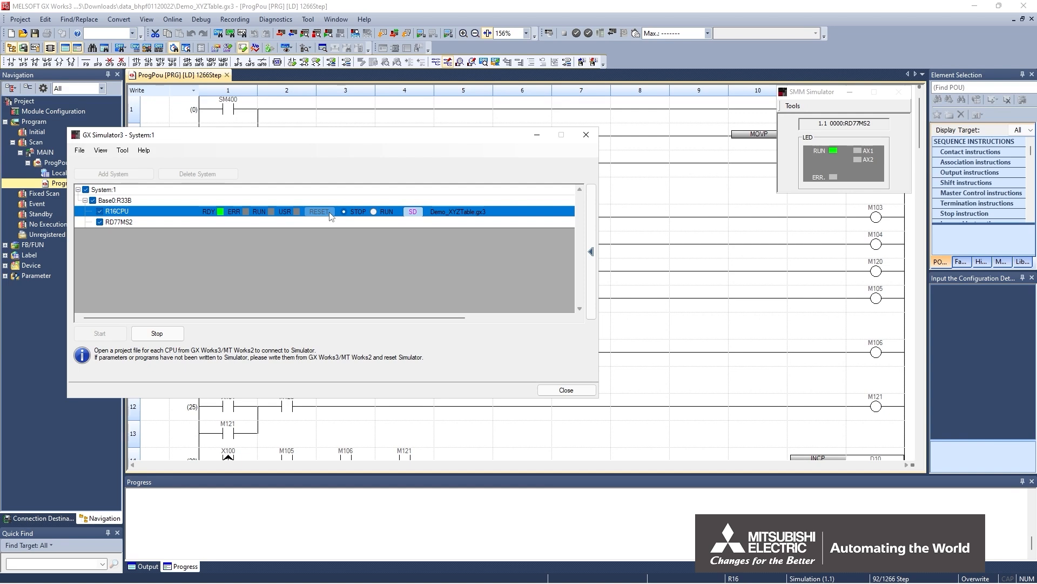
left_click(374, 212)
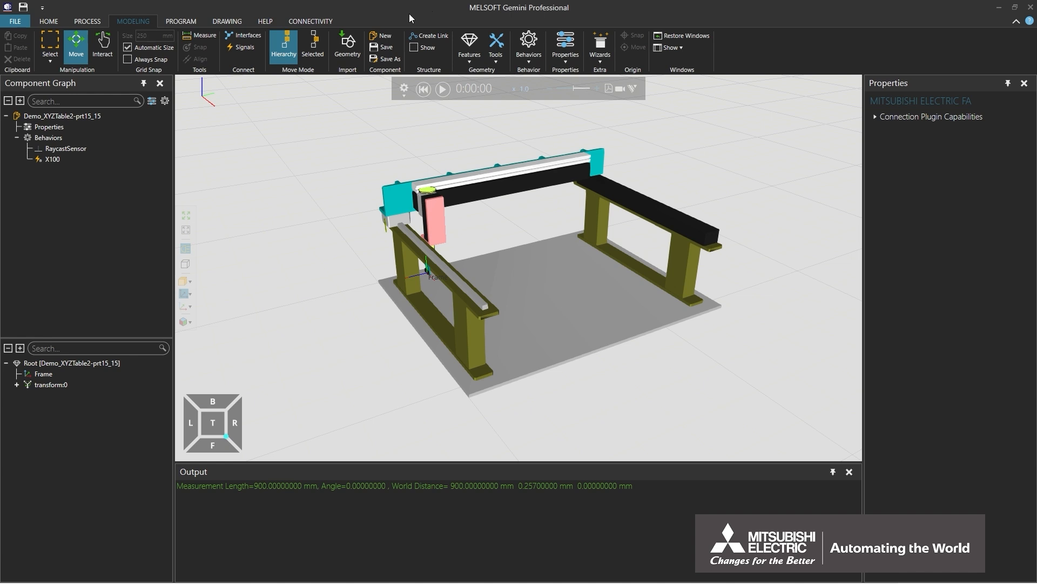
Switch to MELSOFT Gemini, add a server under MITSUBISHI ELECTRIC FA in the connectivity configuration and set its CPU type to R16
left_click(308, 22)
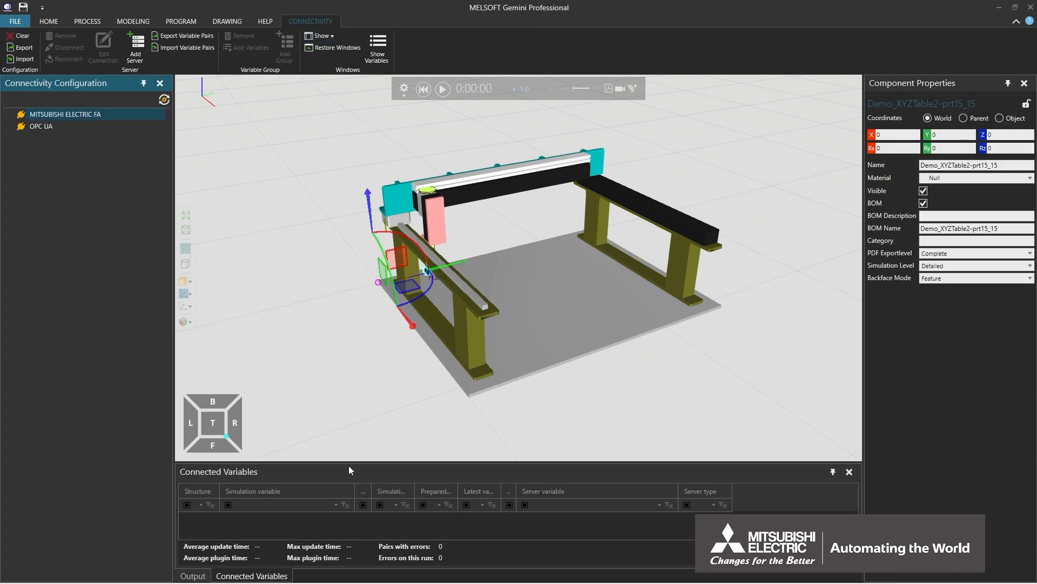
left_click_drag(350, 463, 374, 314)
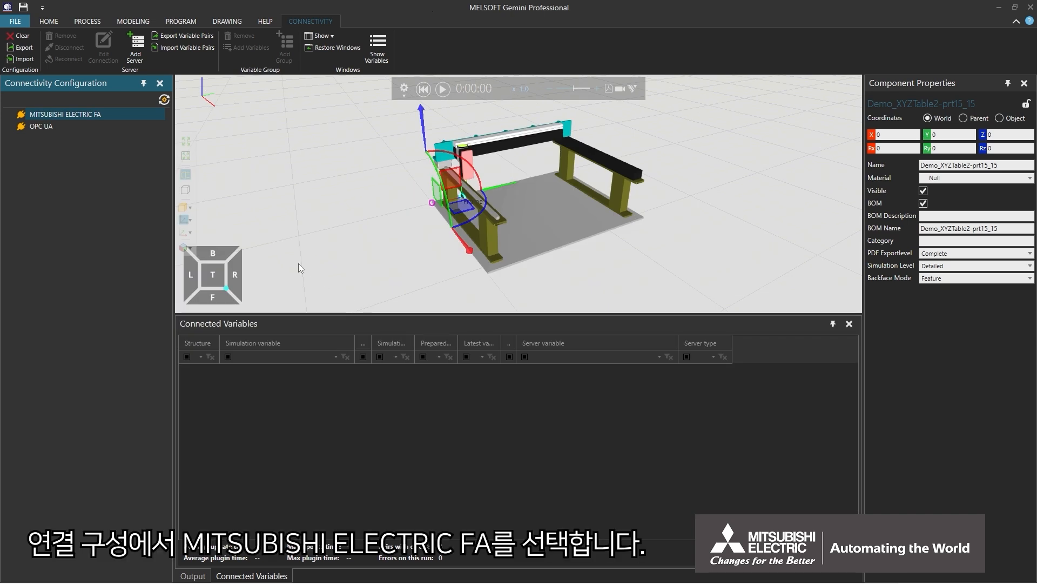
right_click(87, 114)
left_click(109, 122)
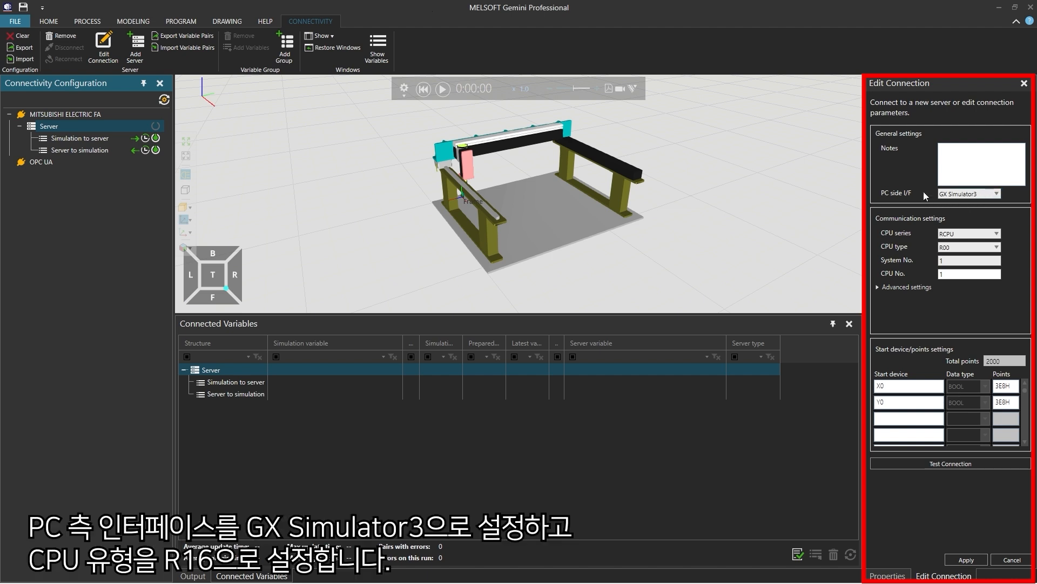
left_click(978, 247)
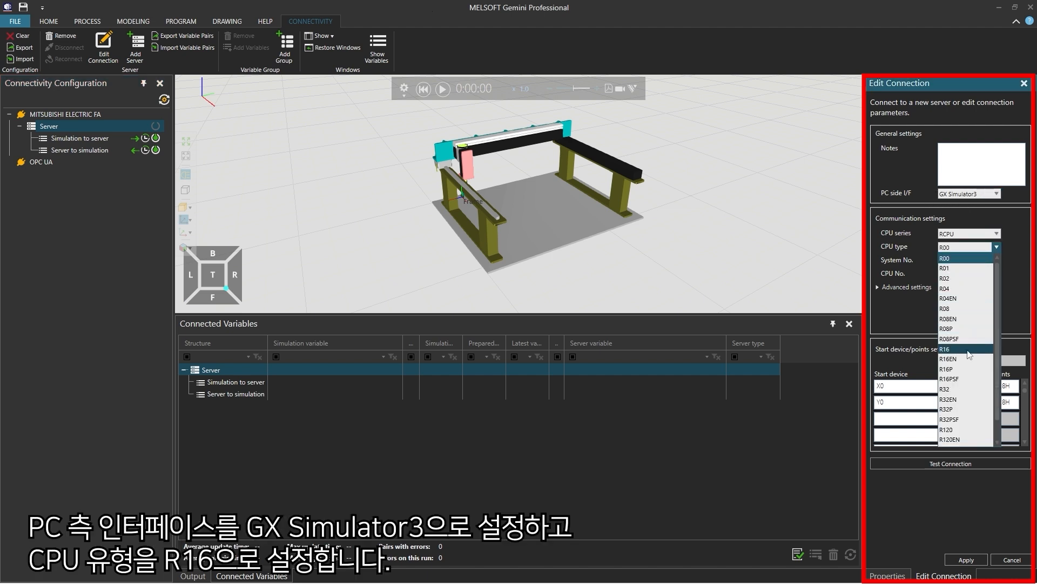
left_click(967, 350)
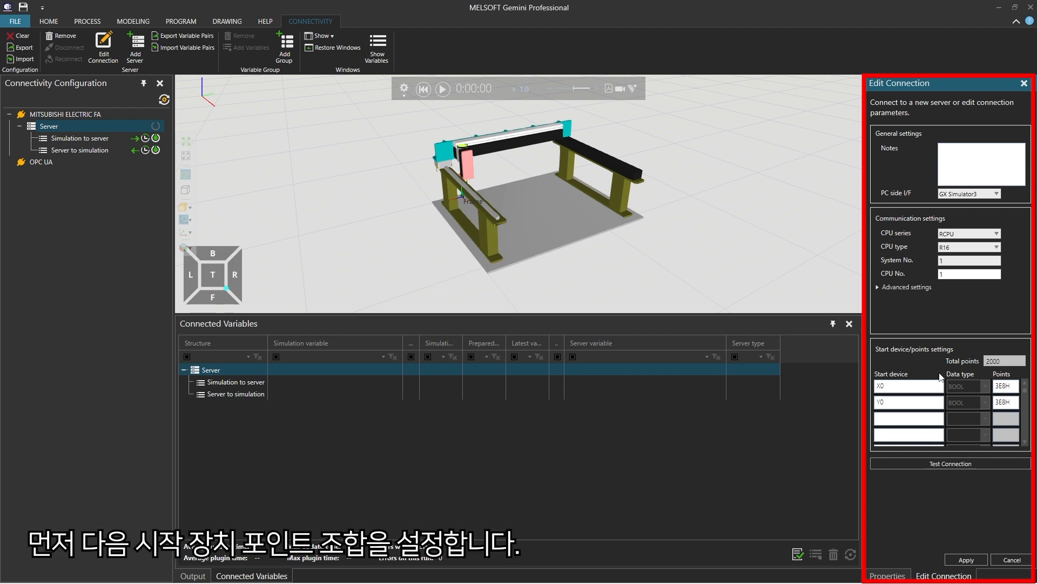
Set the connection's first start device to X100 with 3 points
left_click(922, 388)
key("BackSpace")
type("100")
left_click(1016, 386)
key("BackSpace")
key("BackSpace")
key("BackSpace")
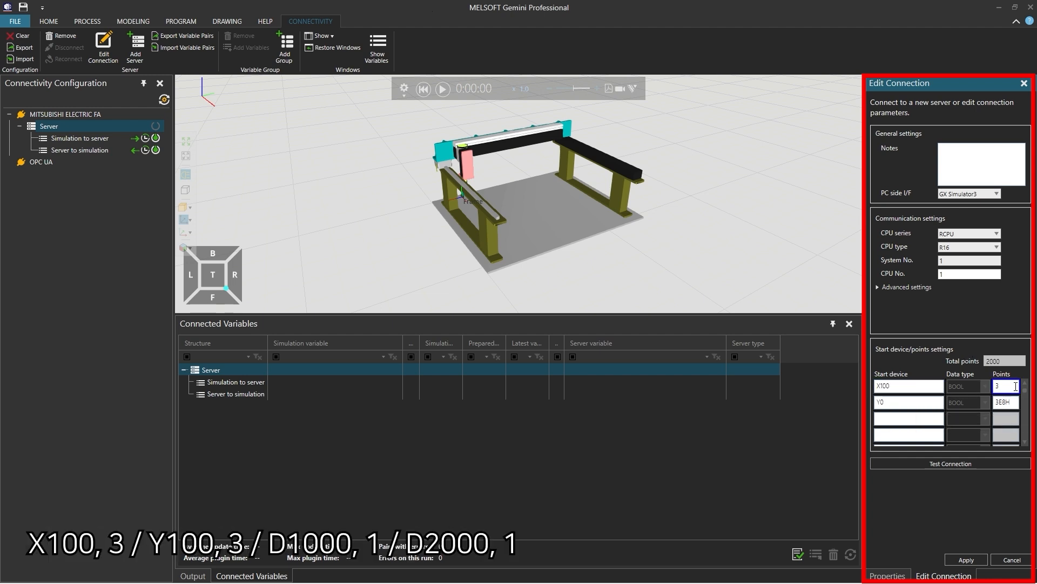
Set the connection's second start device to Y100 with 3 points
left_click(920, 402)
key("BackSpace")
type("100")
left_click(1016, 401)
key("BackSpace")
key("BackSpace")
key("BackSpace")
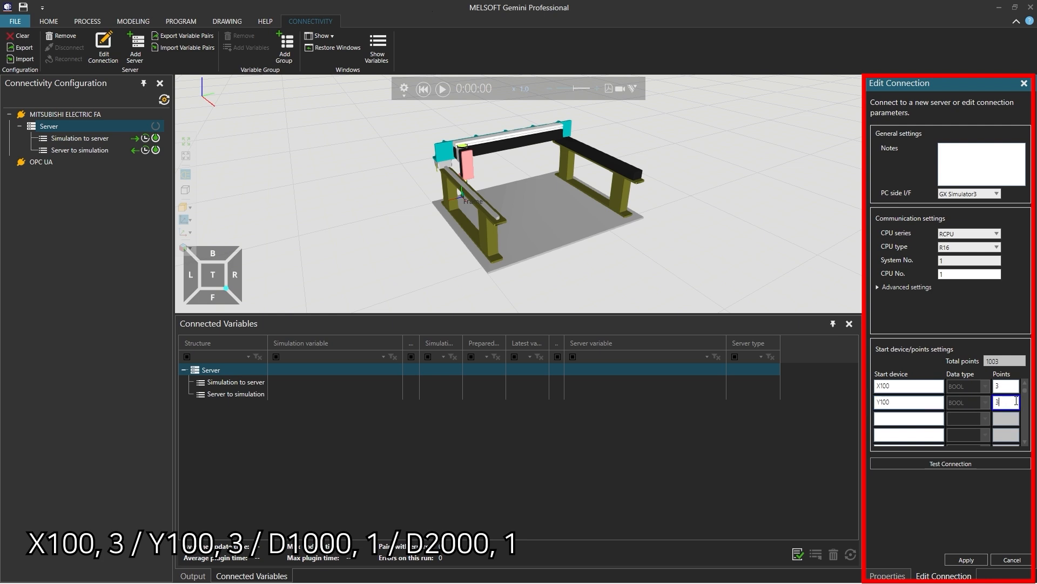
Add D1000 as the third start device of the connection with 1 point
left_click(924, 420)
type("D100")
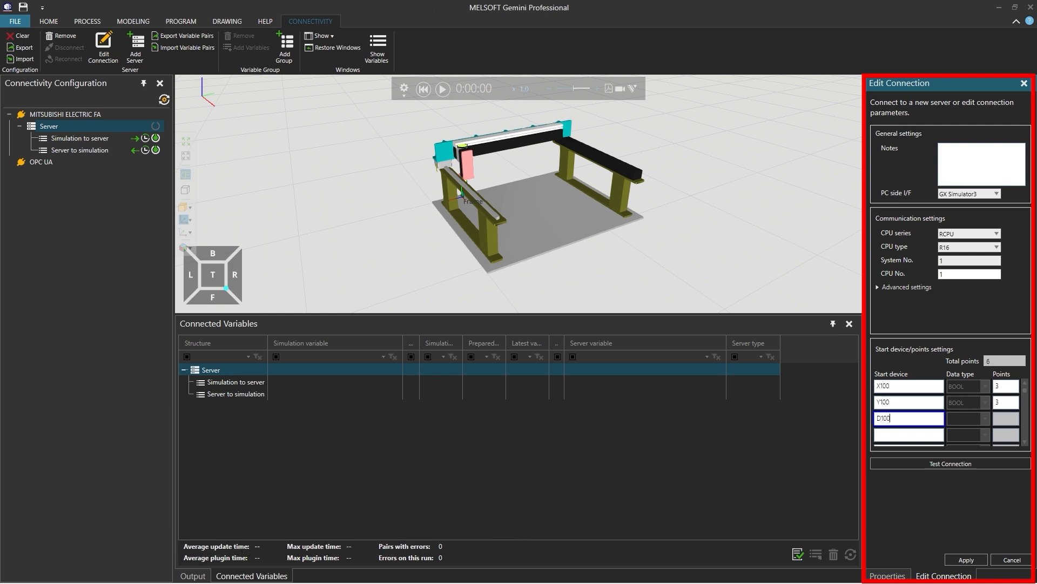
type("0")
left_click(1015, 418)
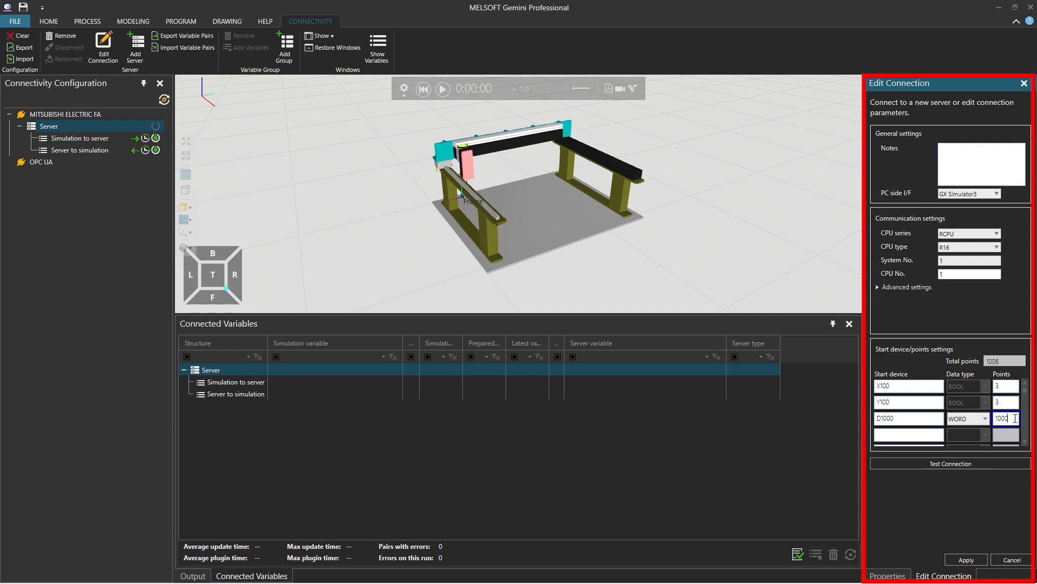
key("BackSpace")
key("BackSpace")
key("BackSpace")
Add D2000 as the fourth start device of the connection with 1 point
left_click(931, 433)
type("D2000")
left_click(1016, 432)
key("BackSpace")
key("BackSpace")
key("BackSpace")
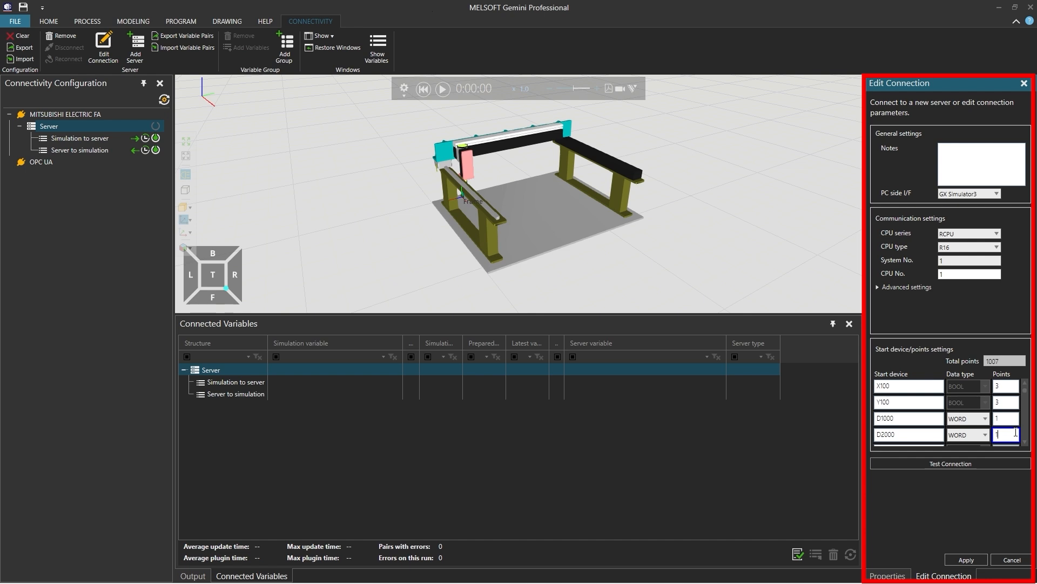
Set the data type of start devices D1000 and D2000 to DWORD
left_click(986, 421)
left_click(978, 461)
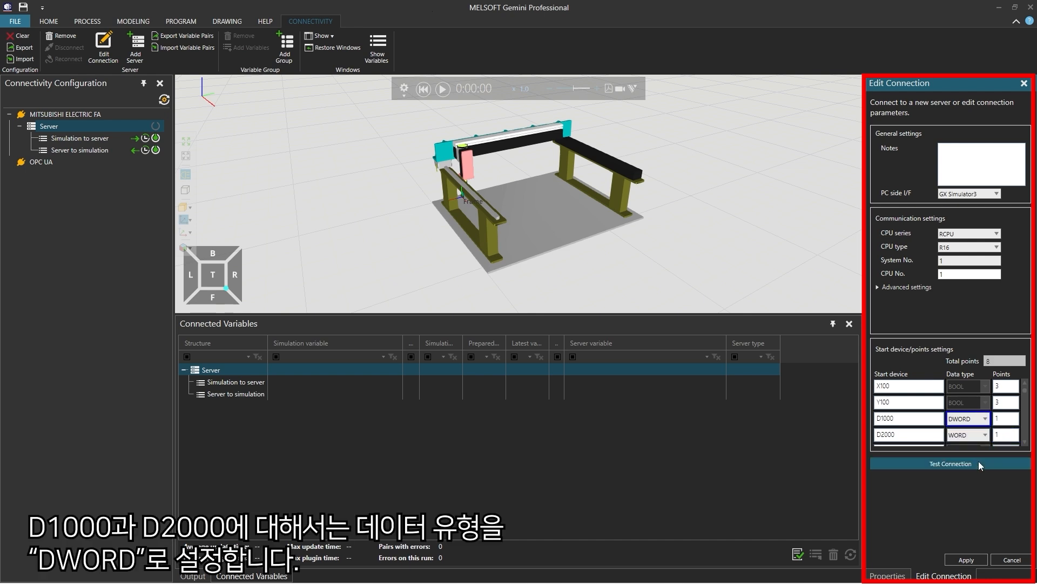
left_click(984, 438)
left_click(981, 478)
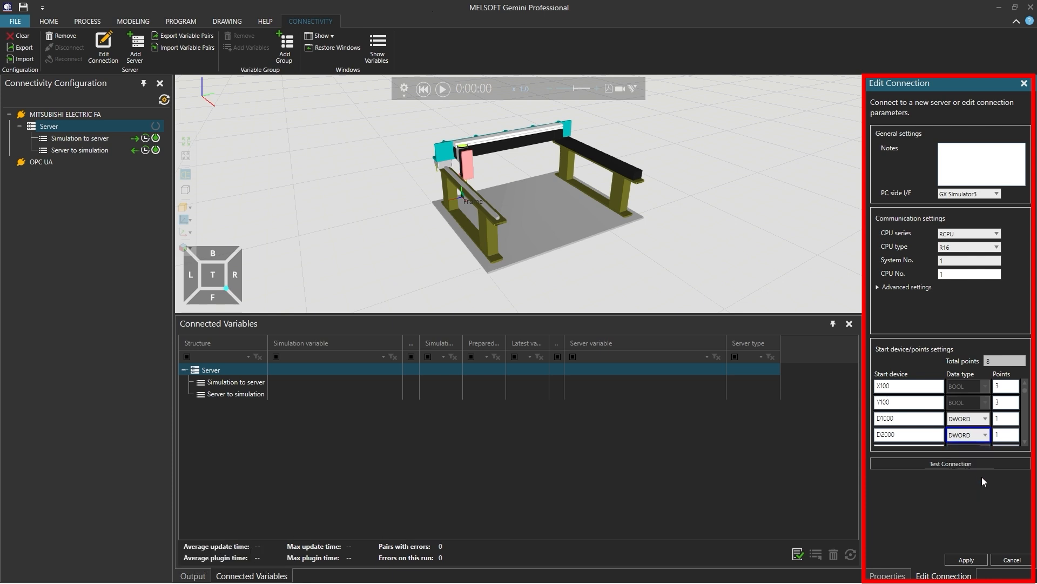
Test and apply the server connection settings, and start the server's communication with GX Simulator3
left_click(982, 465)
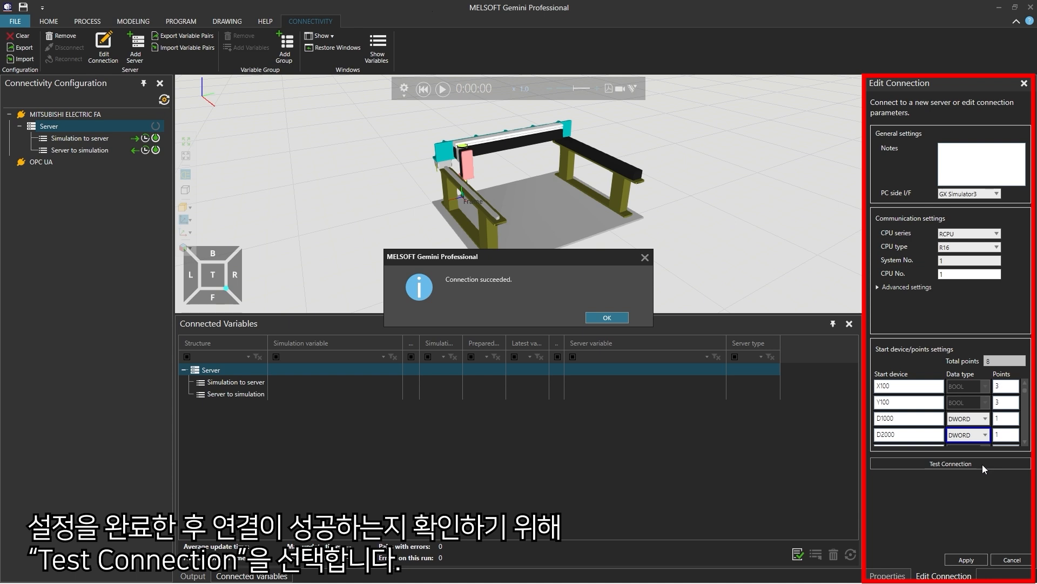
left_click(622, 319)
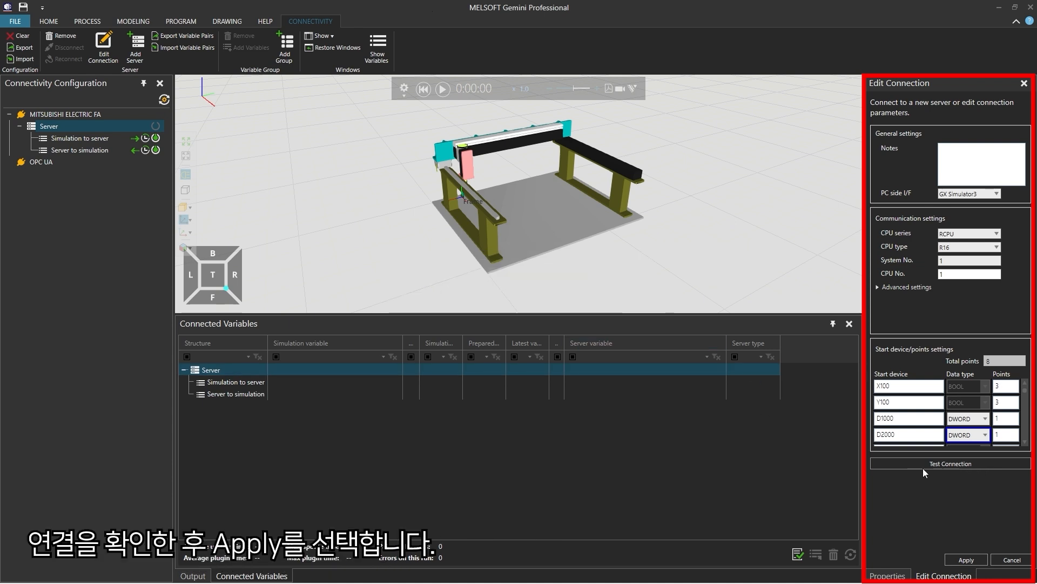
left_click(966, 560)
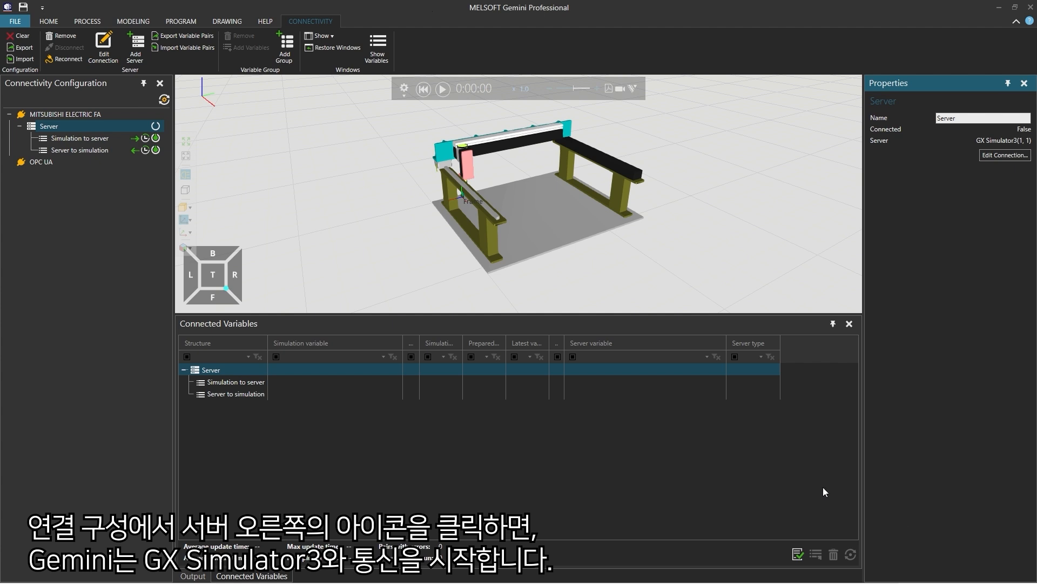
left_click(156, 127)
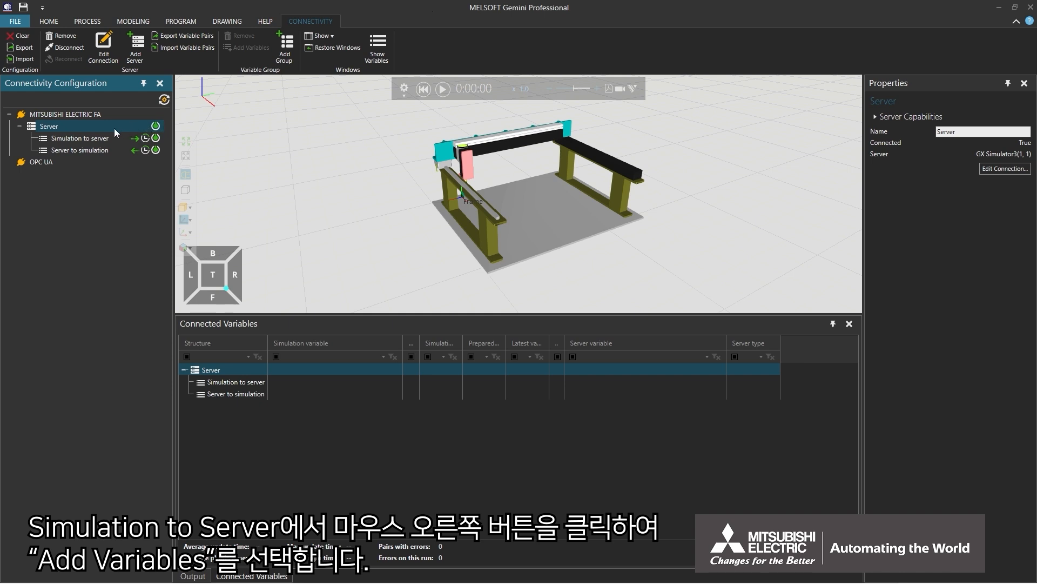
Add a variable pair to the Simulation to server group linking the X100 signal of Demo_XYZTable2-prt15_15 to server device X100
left_click(89, 140)
right_click(89, 141)
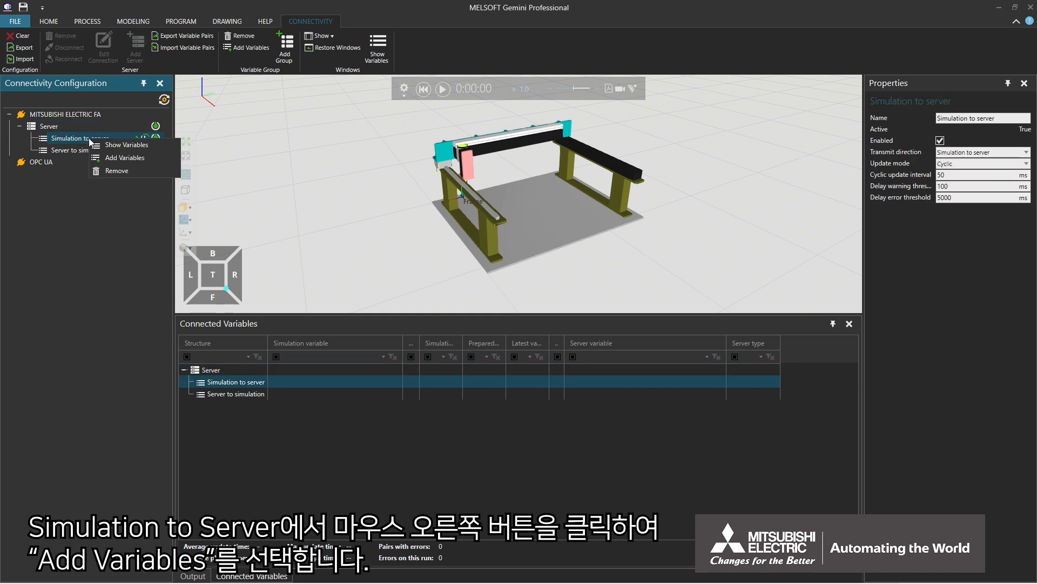
left_click(117, 158)
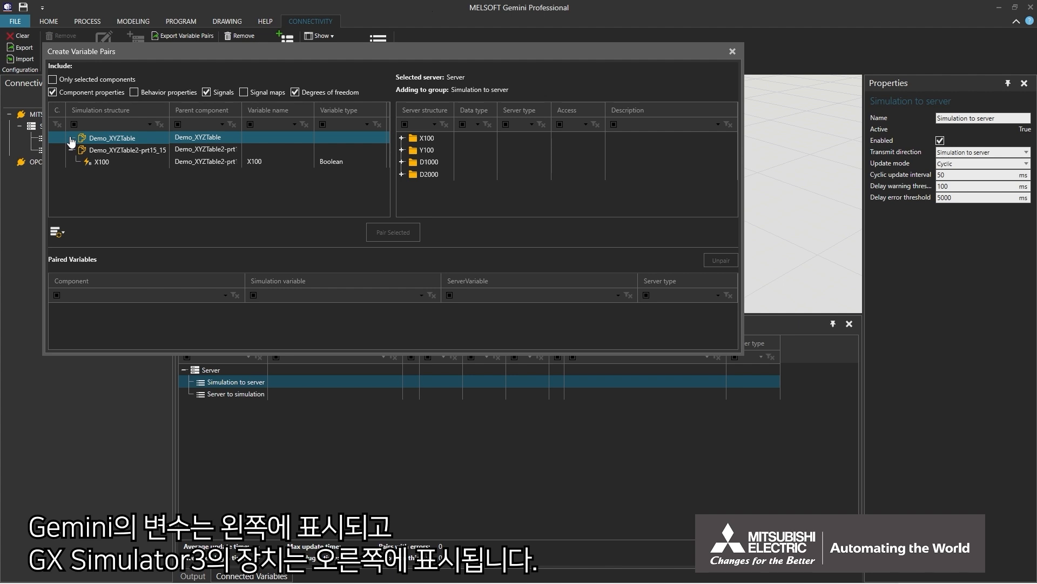
left_click(96, 150)
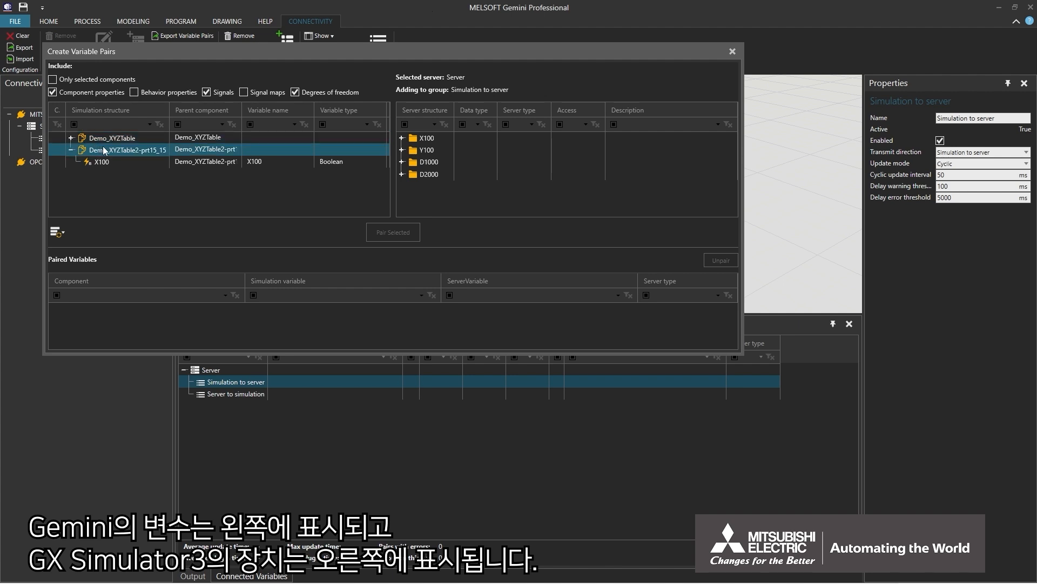
left_click(104, 162)
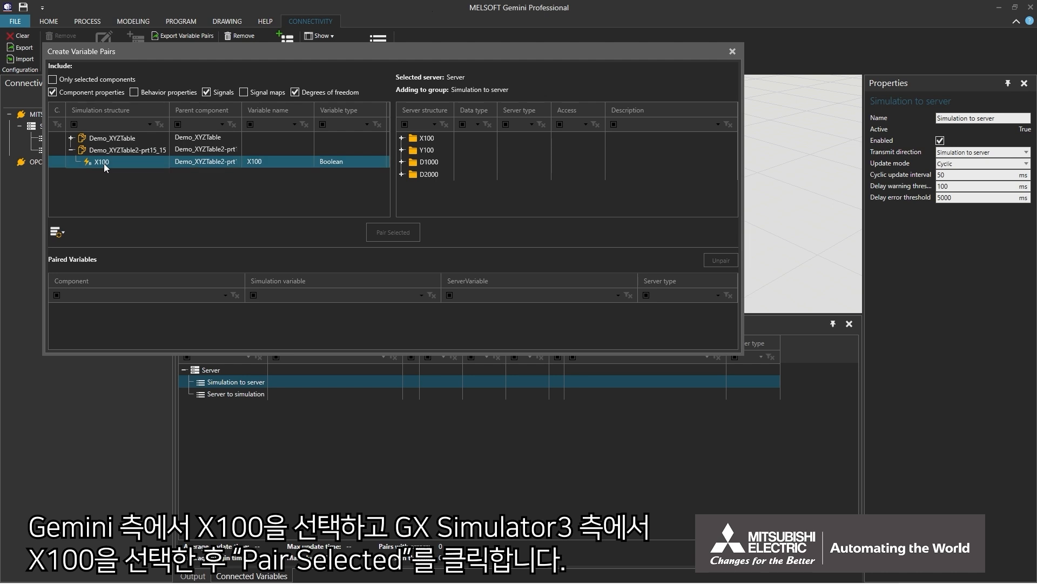
left_click(403, 142)
left_click(403, 139)
left_click(432, 152)
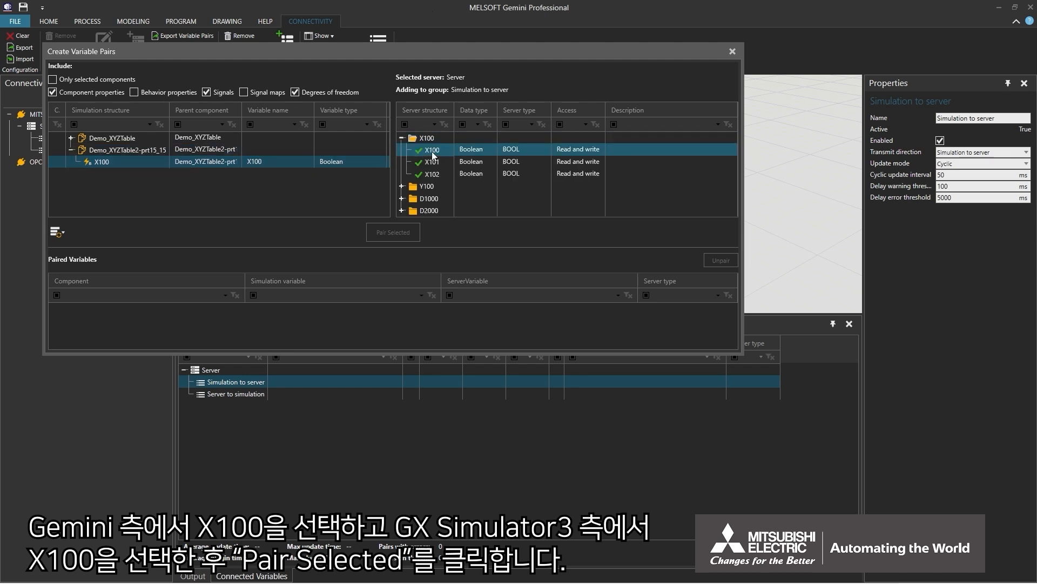
left_click(417, 236)
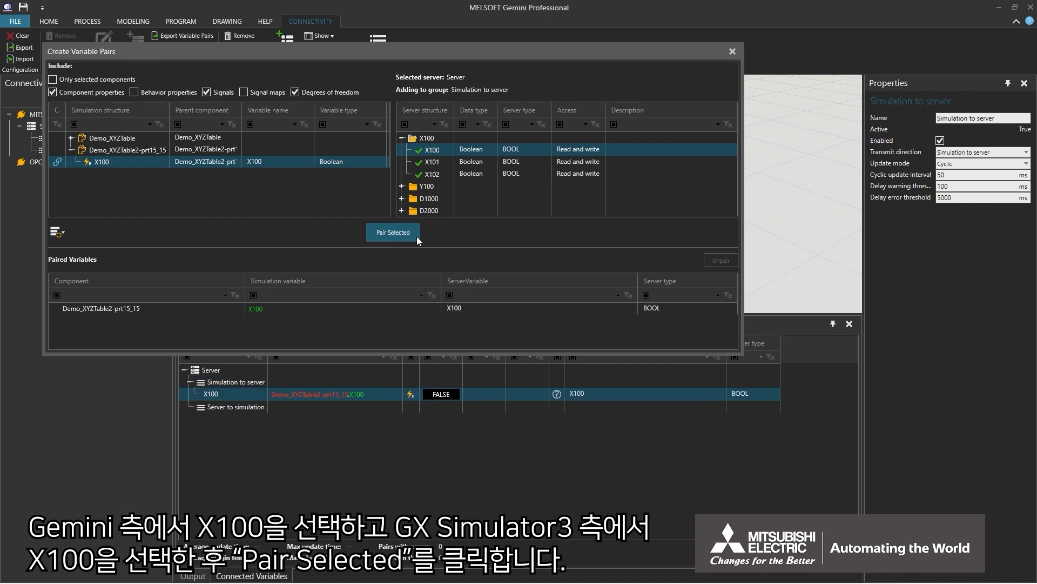
Pair the X101 component property of Demo_XYZTable with server device X101
left_click(72, 139)
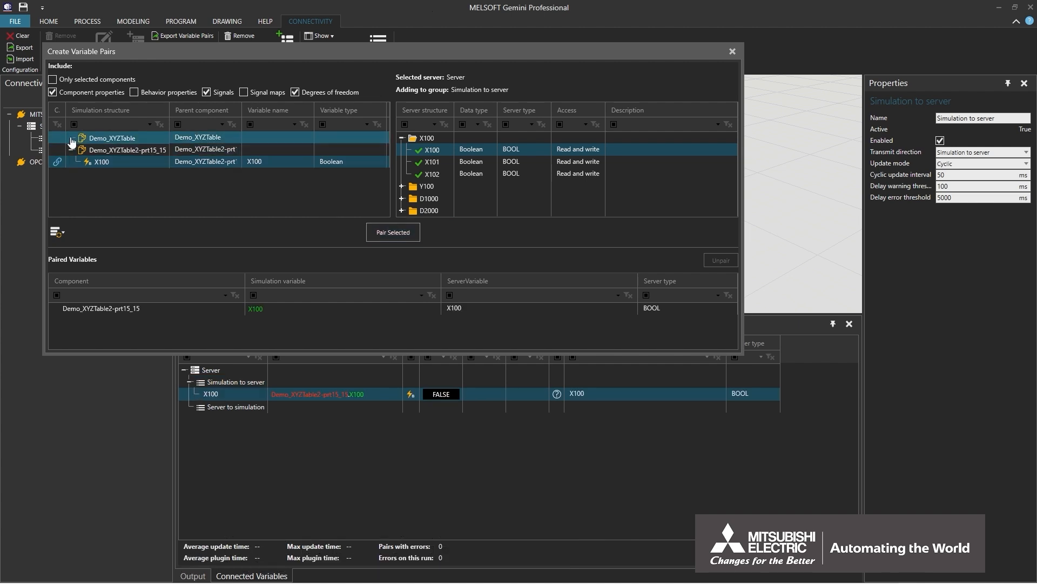
left_click(71, 138)
left_click(75, 152)
left_click(108, 165)
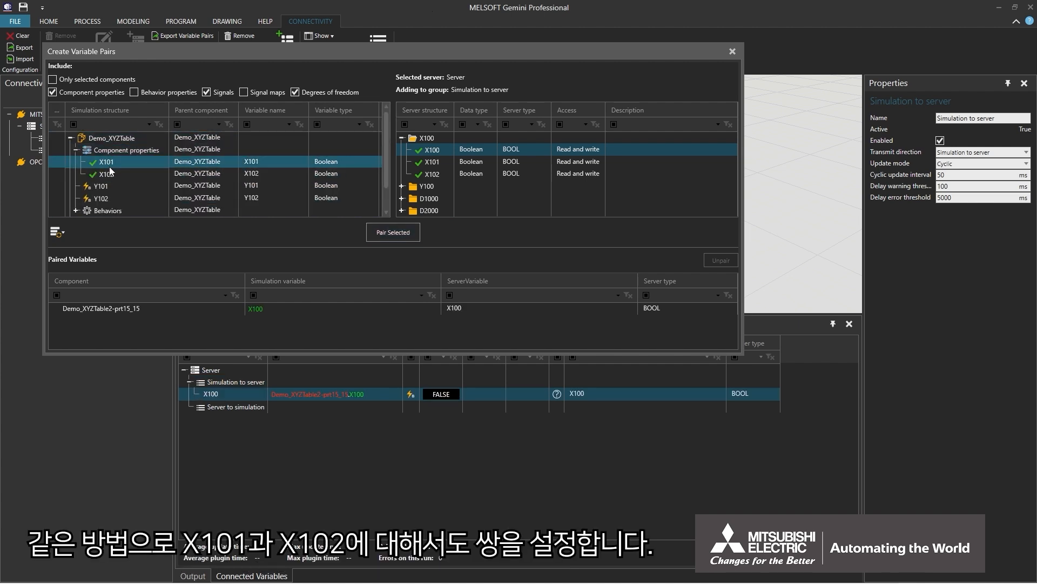
left_click(416, 238)
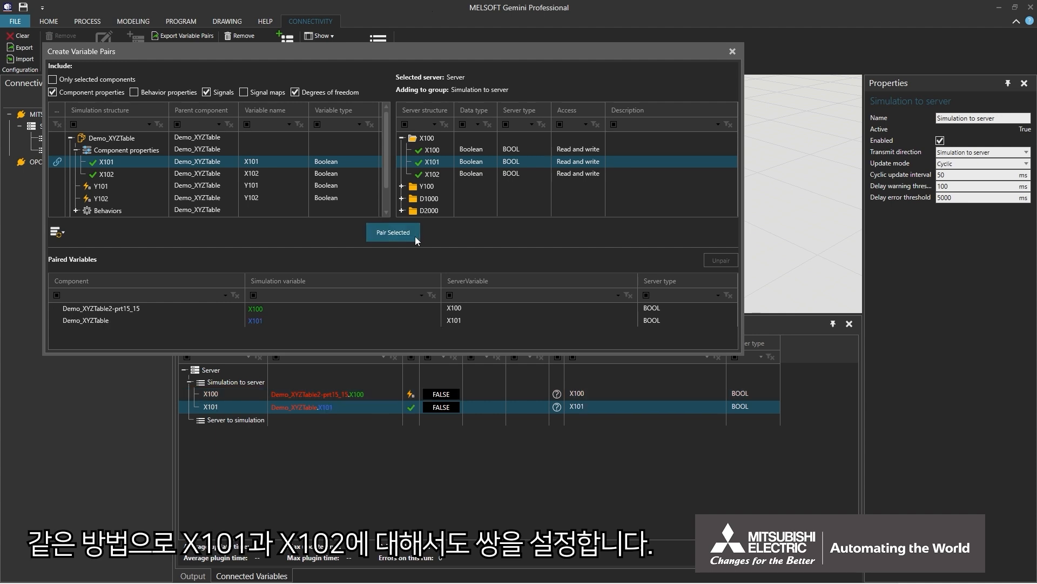
Pair the X102 component property of Demo_XYZTable with server device X102 and finish pairing for the Simulation to server group
left_click(147, 175)
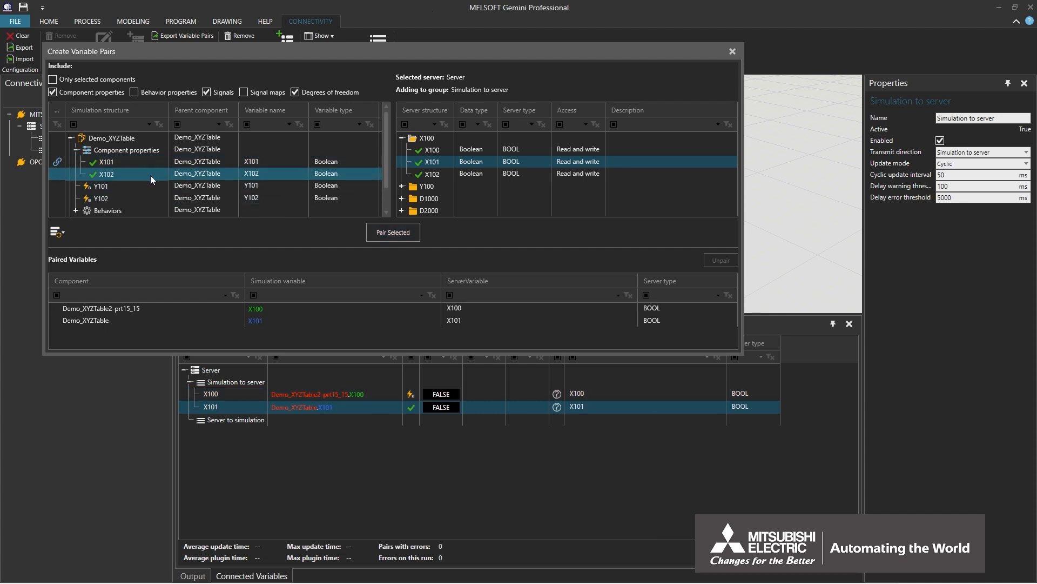
left_click(432, 175)
left_click(415, 236)
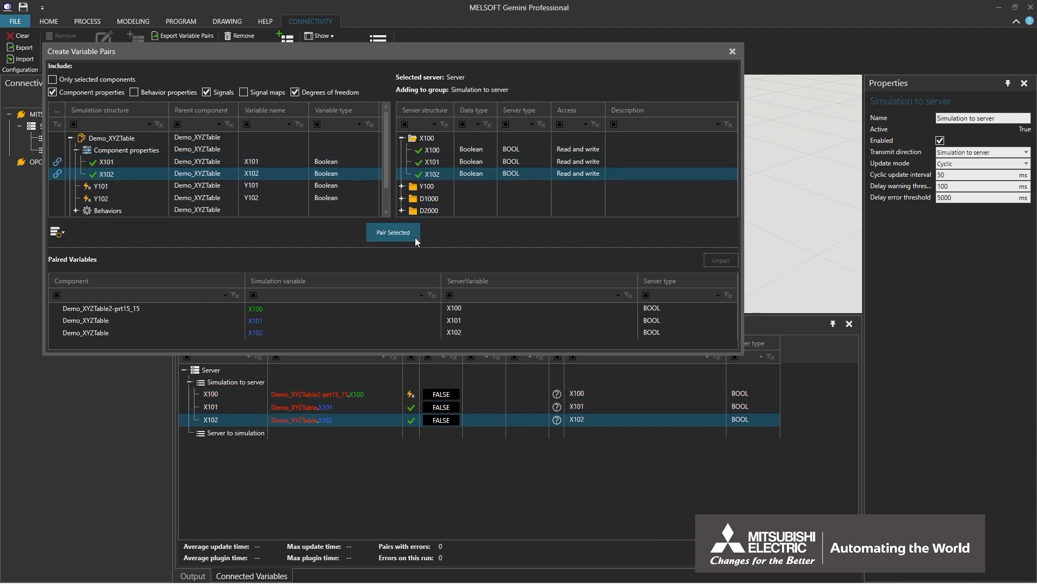
left_click(732, 52)
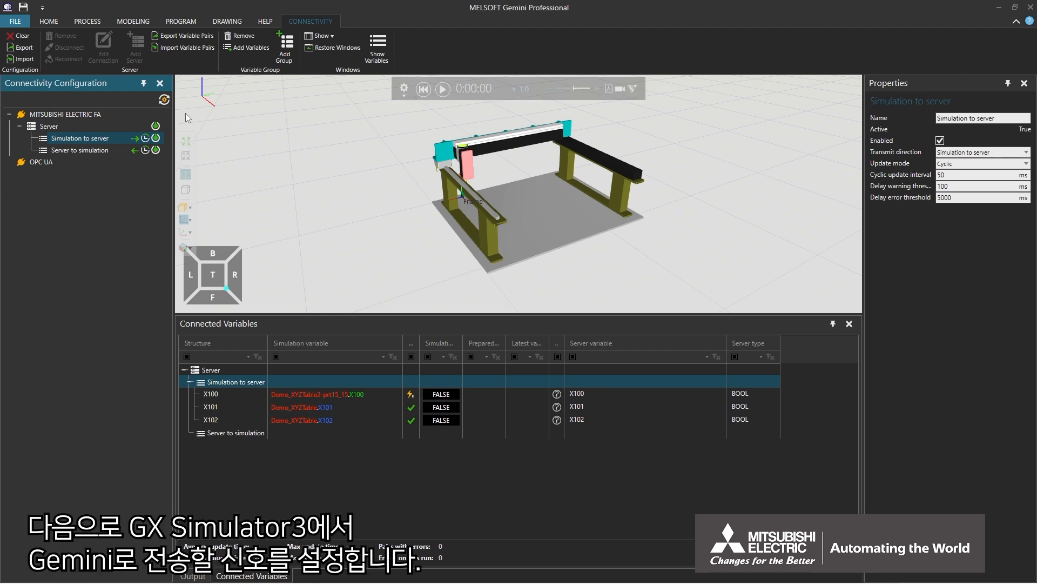
Add a variable pair to the Server to simulation group linking the Y101 signal of Demo_XYZTable to server device Y101
left_click(79, 152)
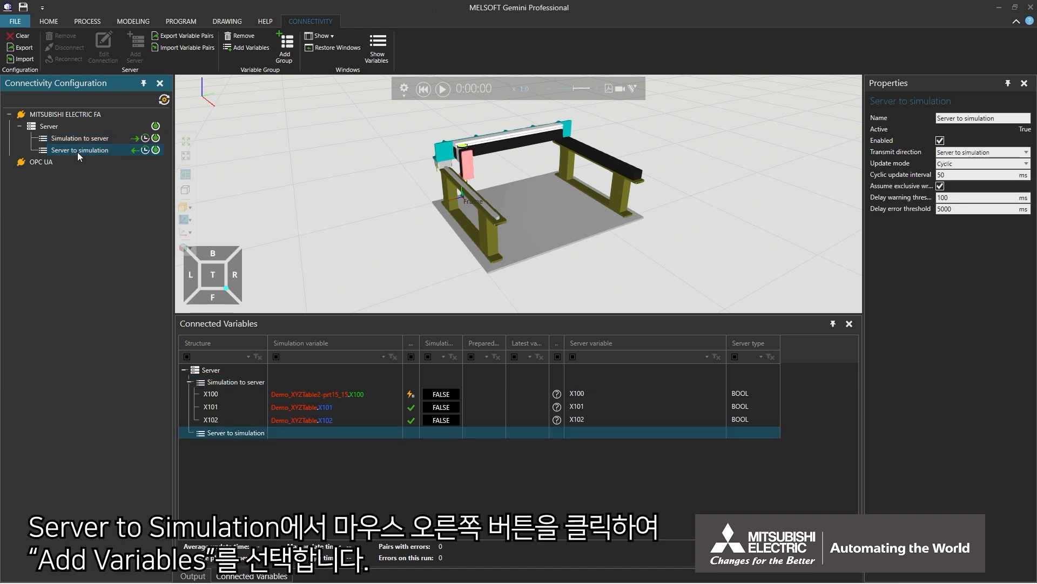
right_click(78, 154)
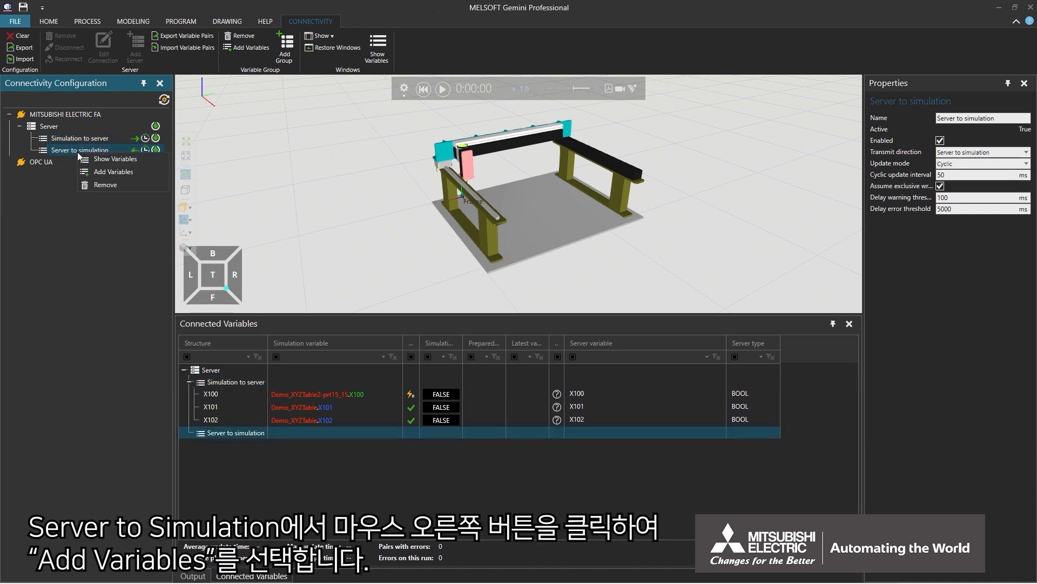
left_click(110, 171)
left_click(109, 184)
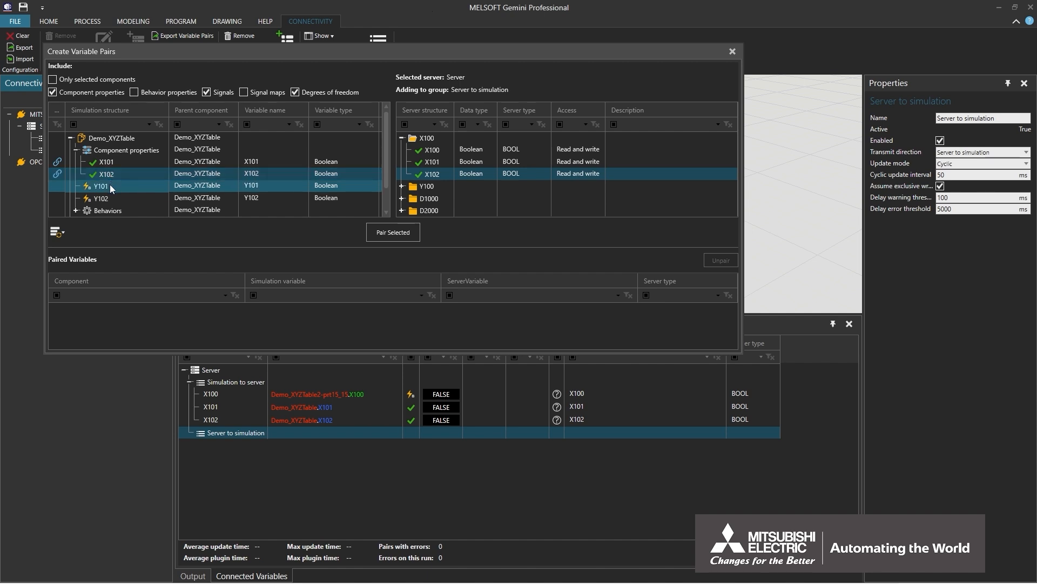
left_click(401, 186)
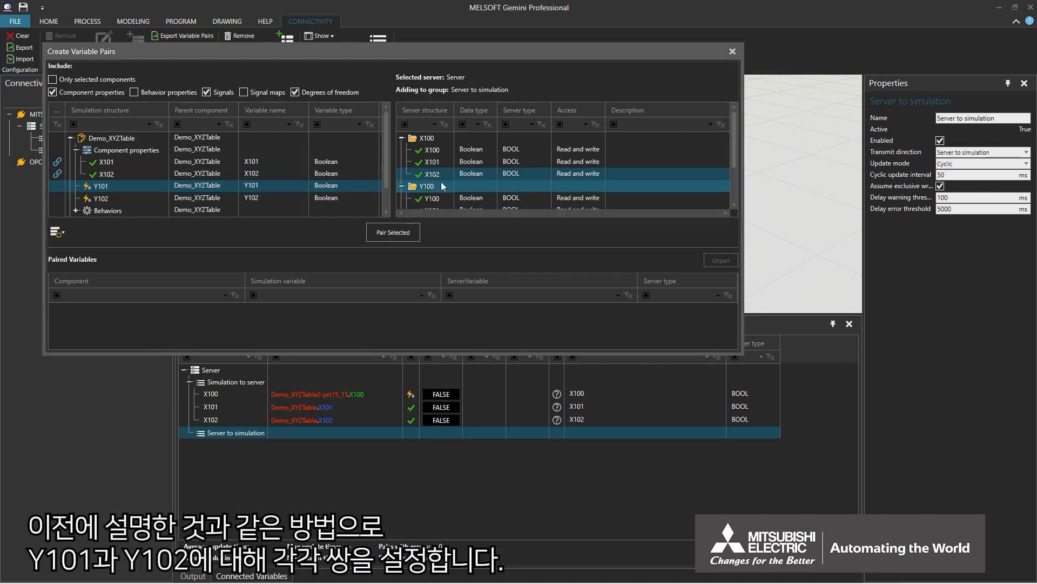
left_click(446, 176)
left_click(415, 235)
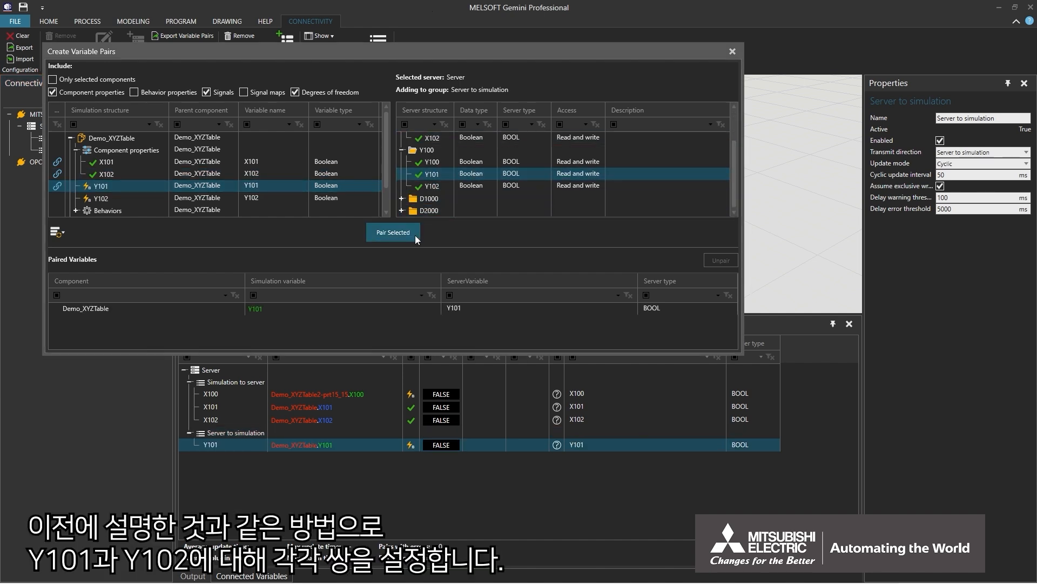
Pair the Y102 signal of Demo_XYZTable with server device Y102
left_click(102, 198)
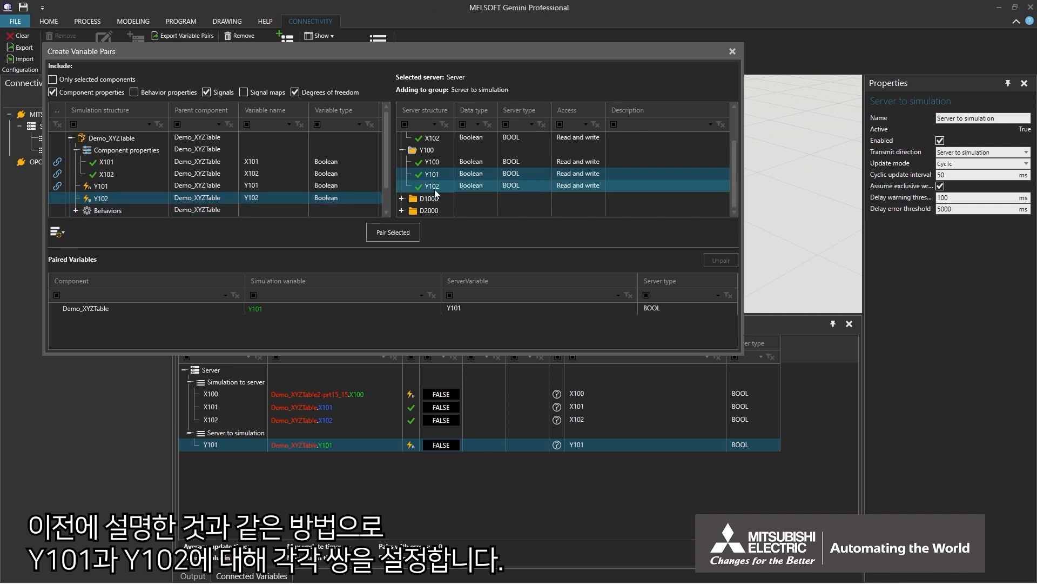
left_click(436, 187)
left_click(410, 234)
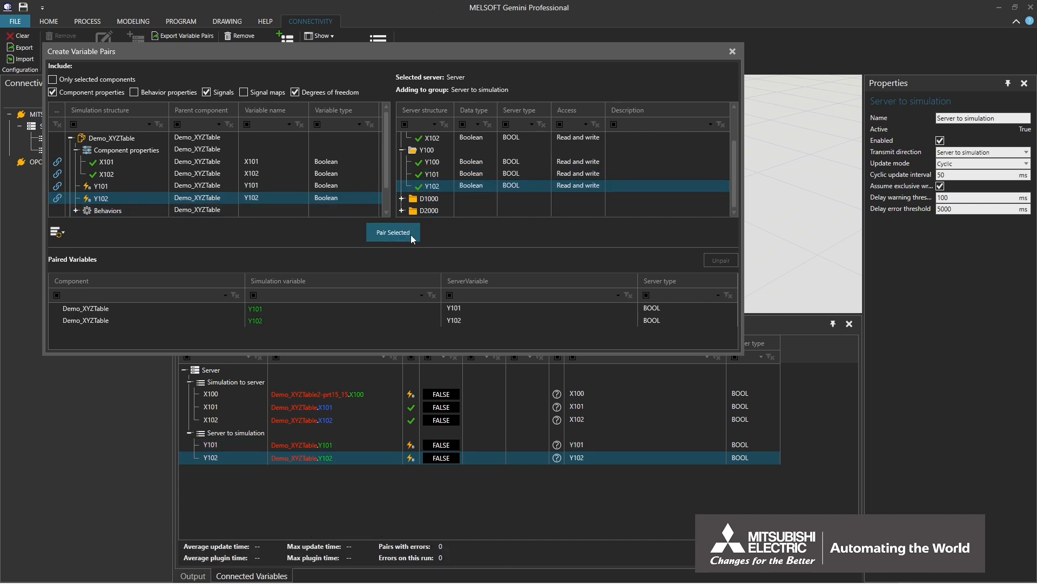
Pair the J1 axis value of Servo Controller, under Demo_XYZTable's behaviors, with server device D1000
scroll(136, 203, "down", 1)
left_click(132, 199)
scroll(132, 199, "up", 1)
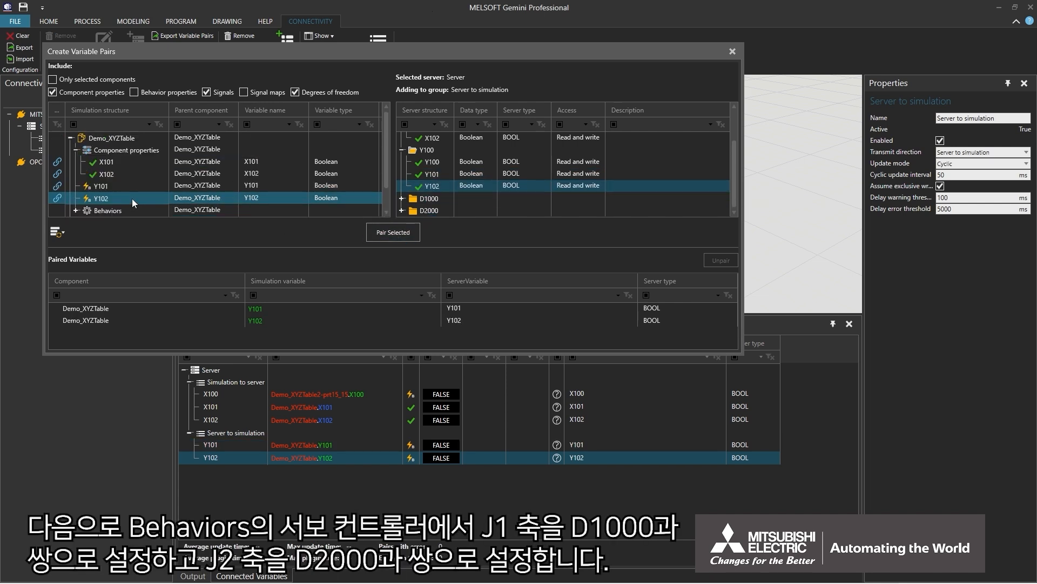
left_click(76, 210)
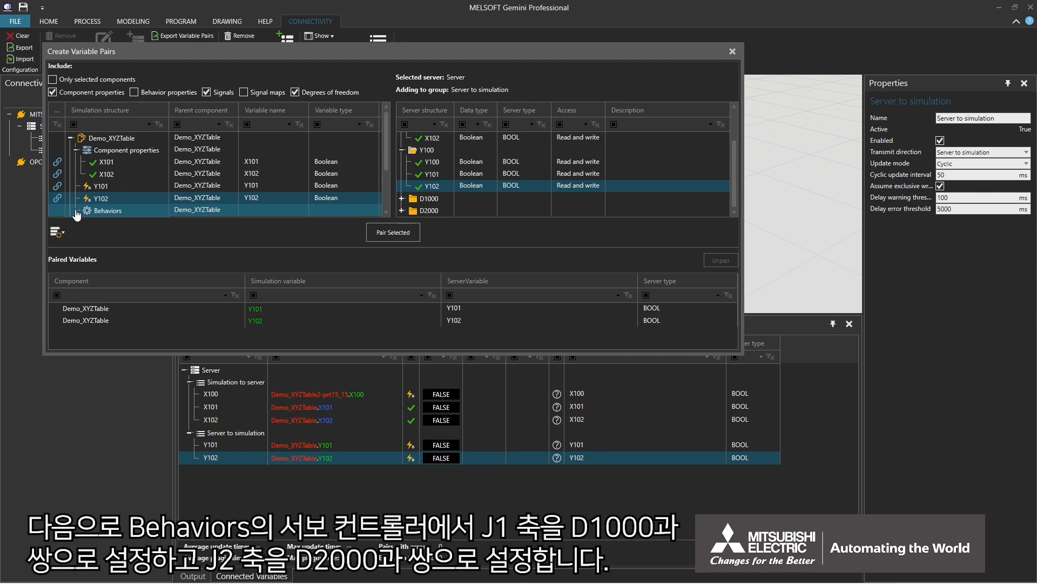
scroll(77, 210, "down", 1)
scroll(76, 210, "down", 1)
left_click(81, 162)
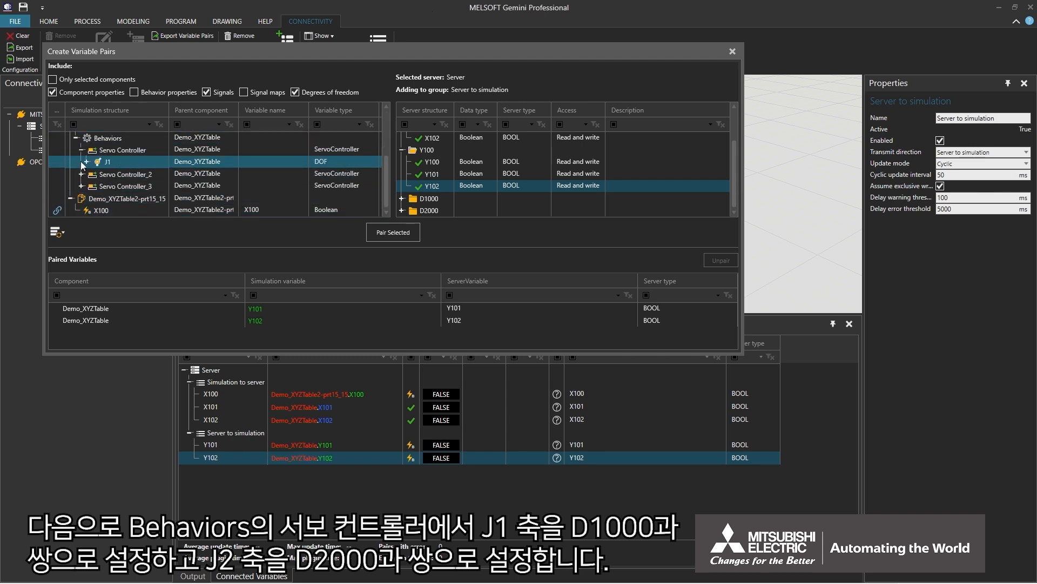
left_click(86, 162)
left_click(113, 199)
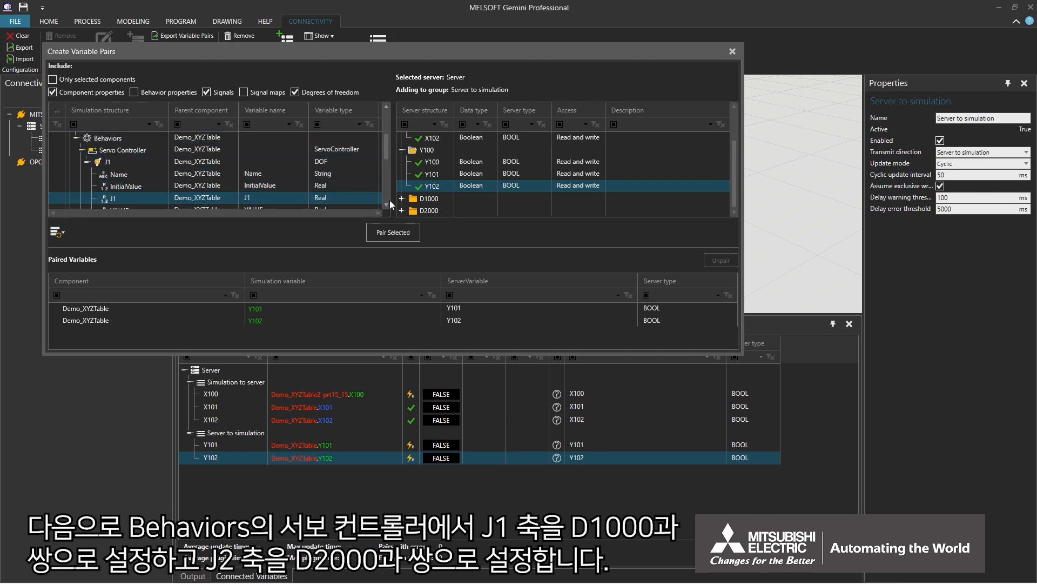
left_click(402, 199)
left_click(435, 210)
left_click(414, 233)
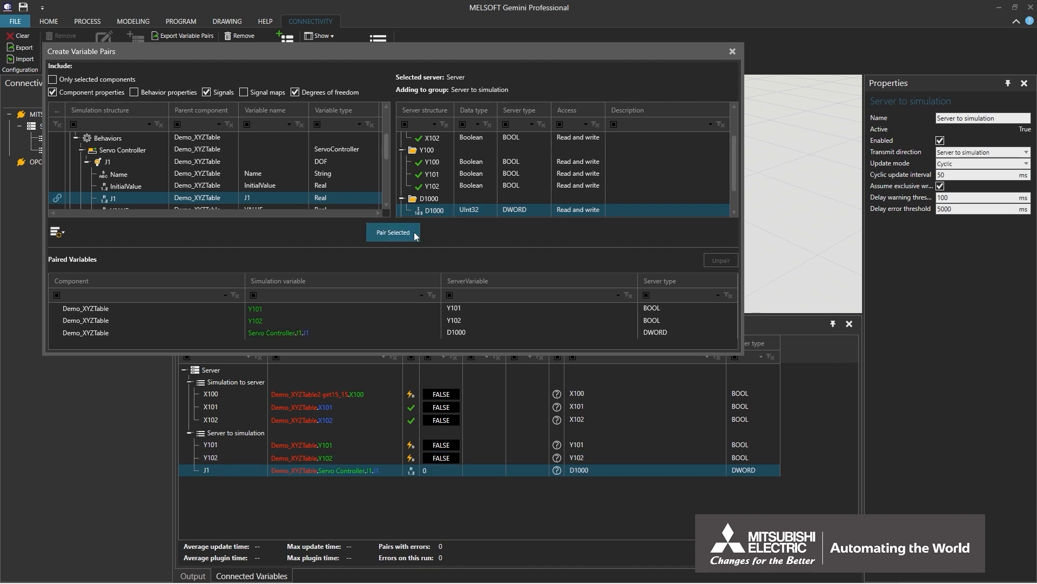
Pair the J2 axis value of Servo Controller_2 with server device D2000 and finish pairing for the Server to simulation group
scroll(152, 189, "down", 5)
left_click(151, 187)
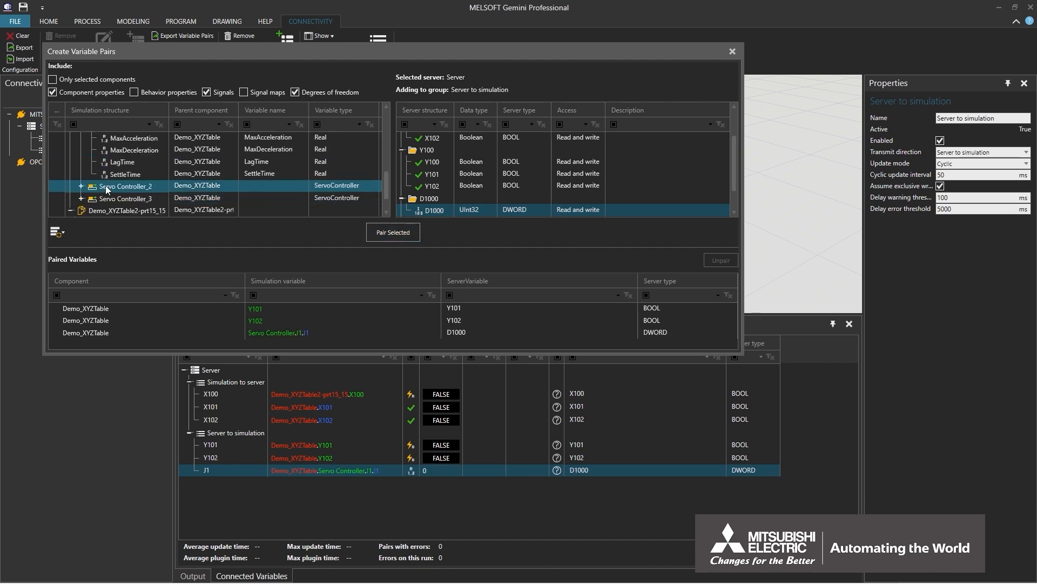
left_click(82, 186)
left_click(87, 197)
left_click(125, 198)
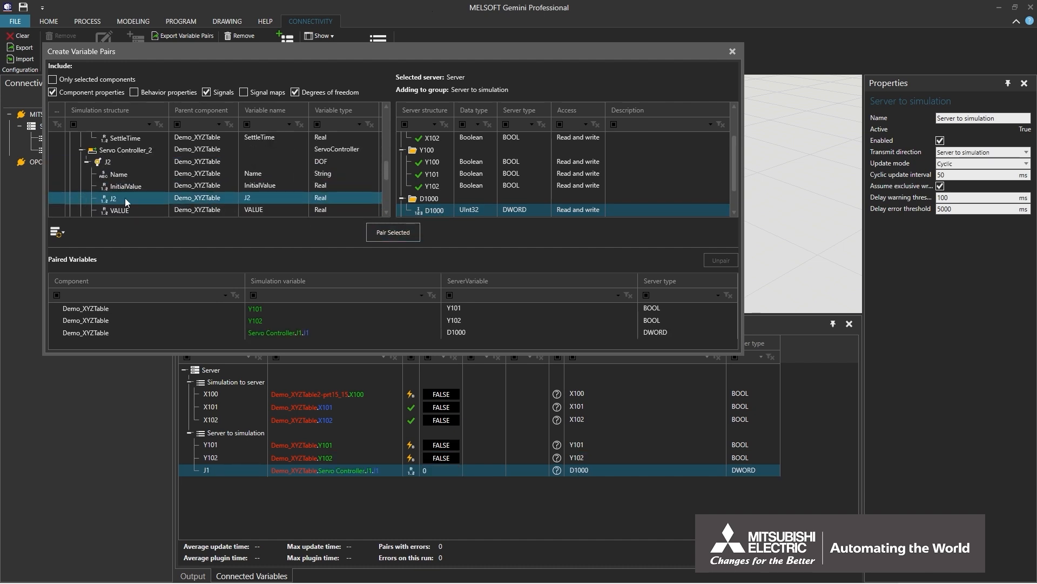
left_click(452, 198)
scroll(452, 200, "down", 1)
left_click(401, 210)
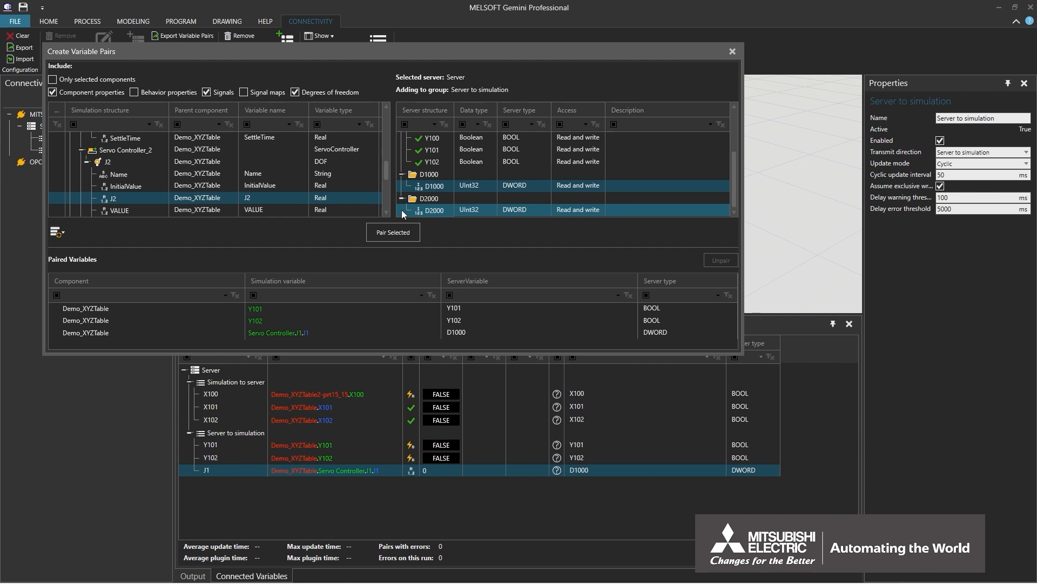
left_click(432, 210)
left_click(414, 236)
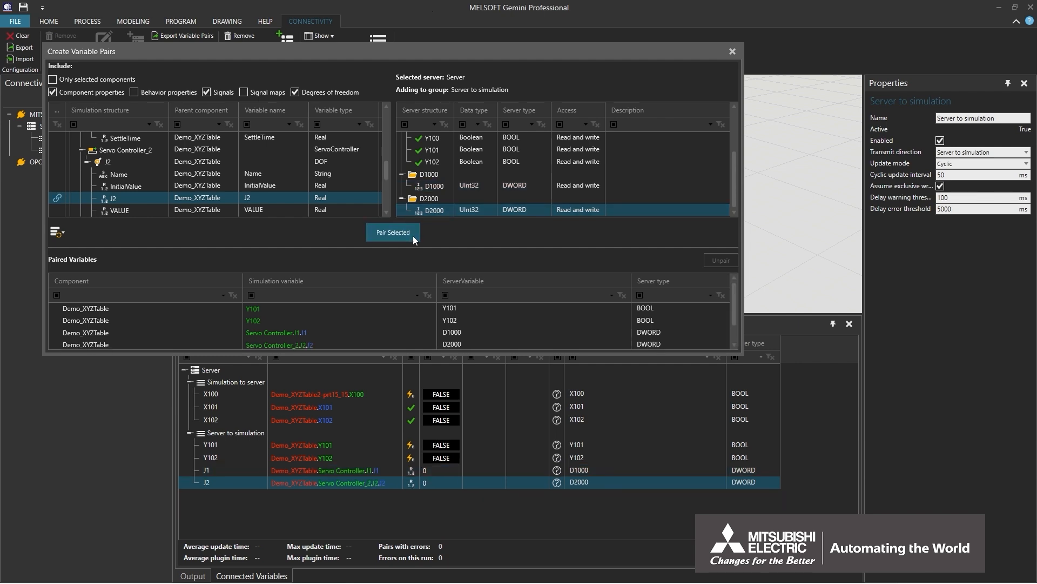
left_click(732, 52)
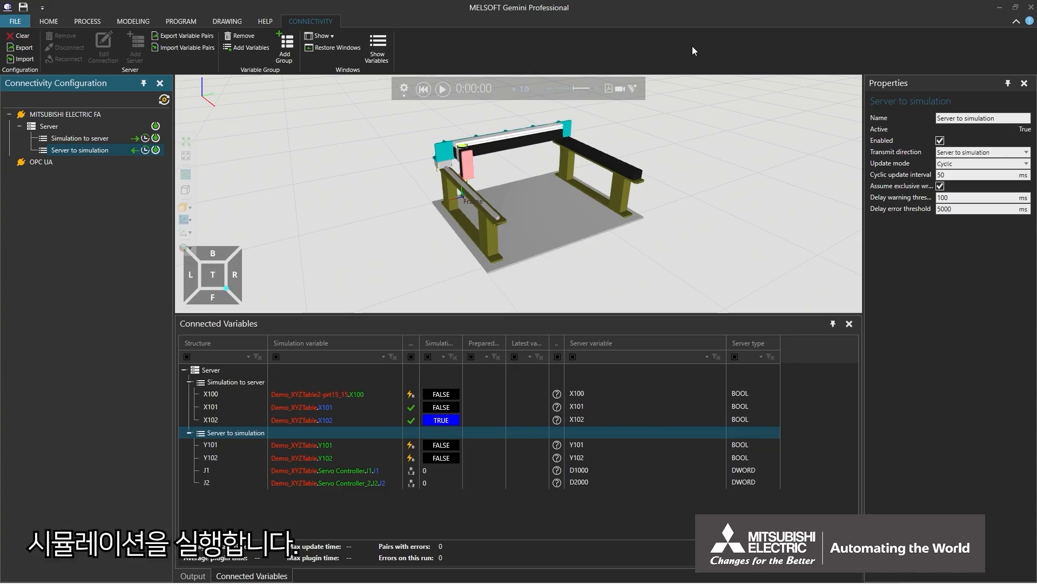
Run the simulation of the XYZ table
left_click(443, 89)
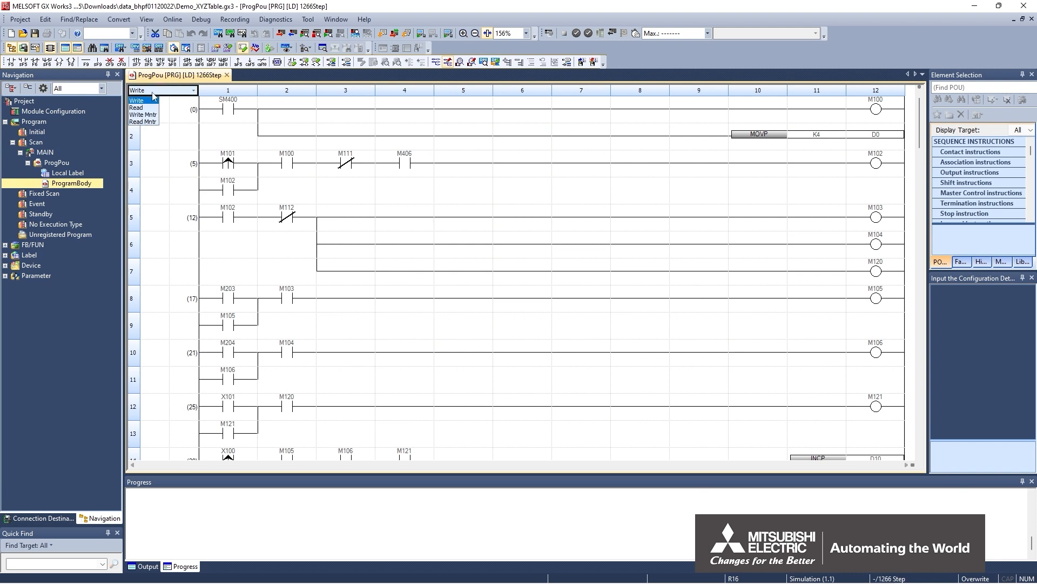
Switch to GX Works3, monitor the ProgPou ladder in Read Mntr mode, and turn contact M300 on and back off
scroll(155, 134, "down", 10)
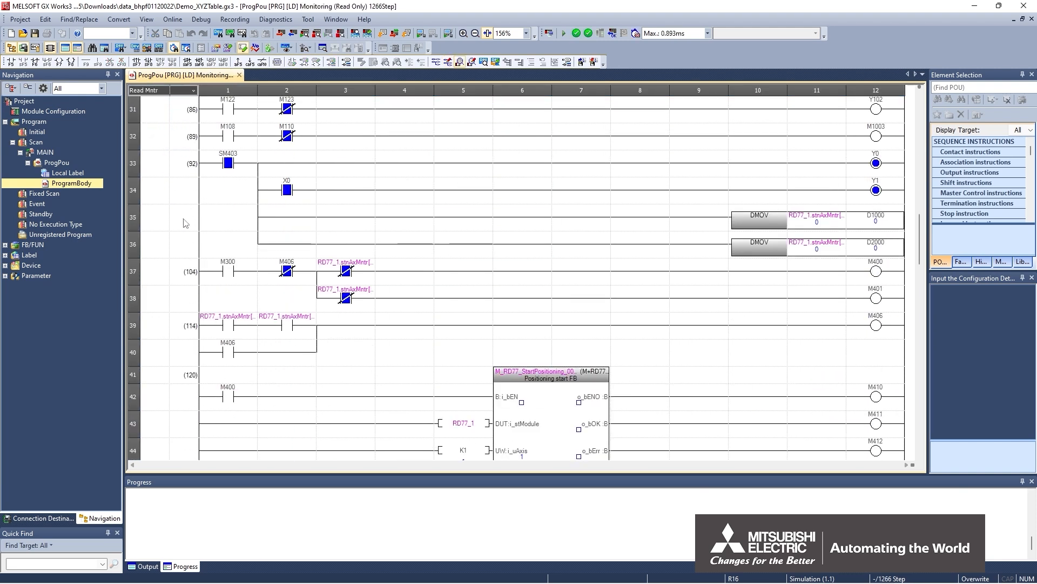
left_click(210, 278)
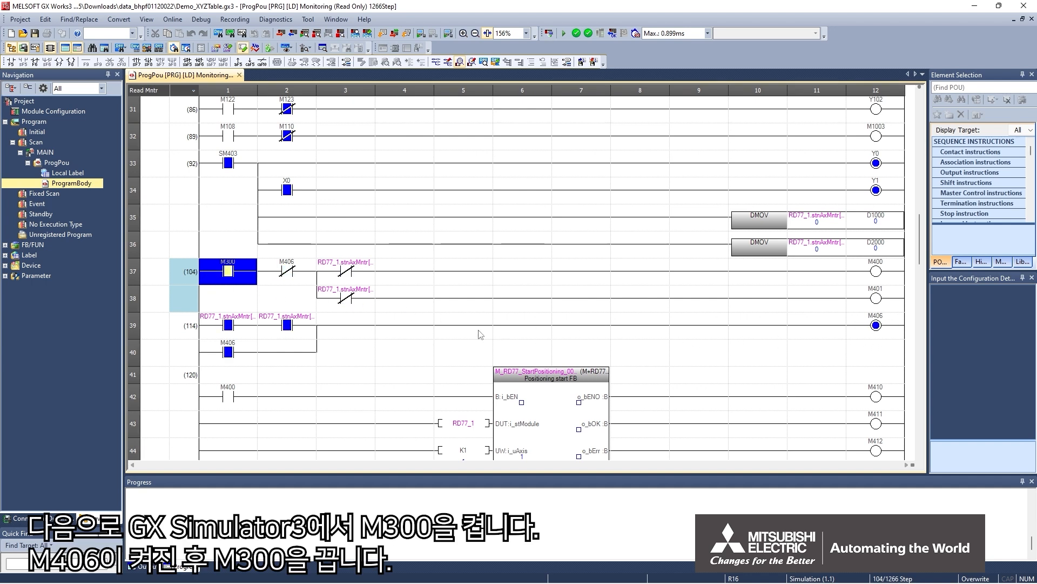
double_click(242, 283, "shift")
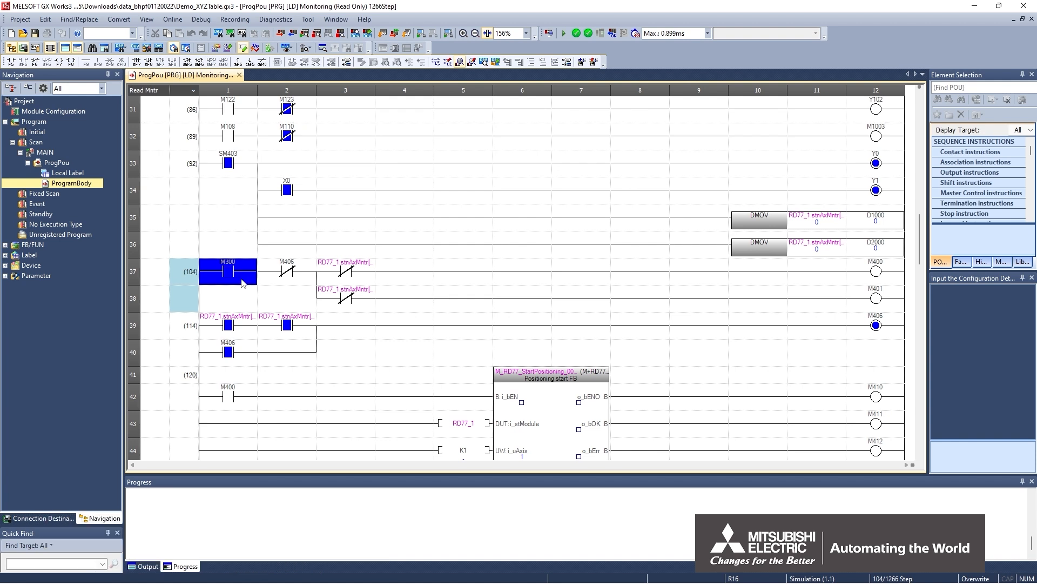
Find contact M101 in the ladder program and turn it on to start the automatic circuit
double_click(471, 285)
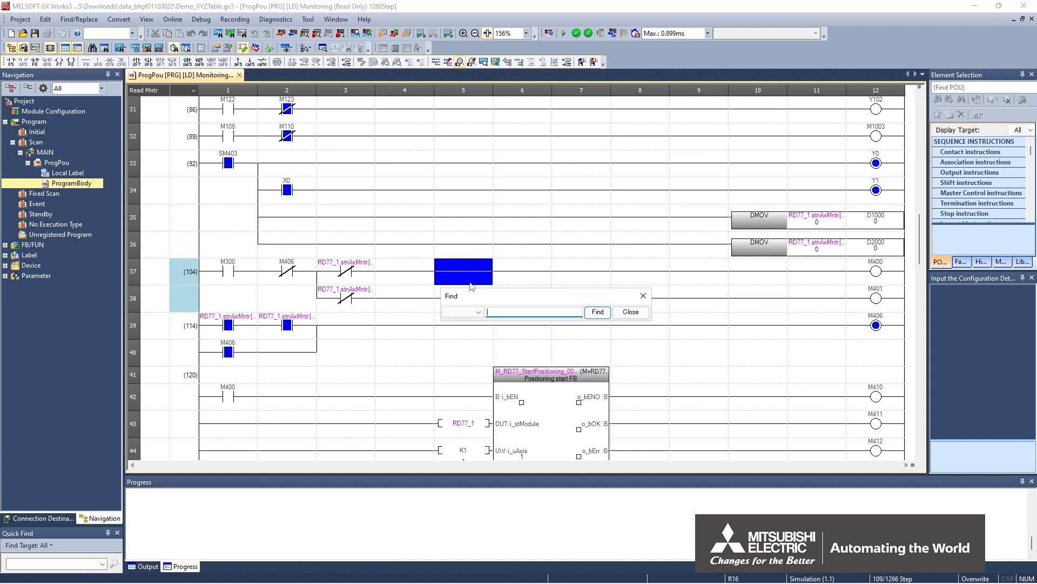
type("M101")
left_click(598, 312)
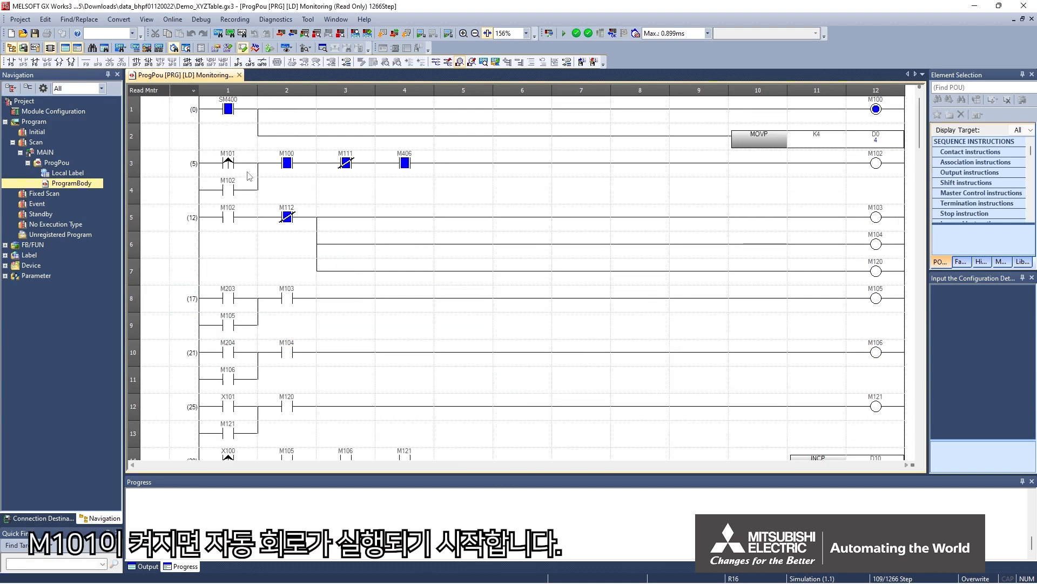
double_click(245, 173, "shift")
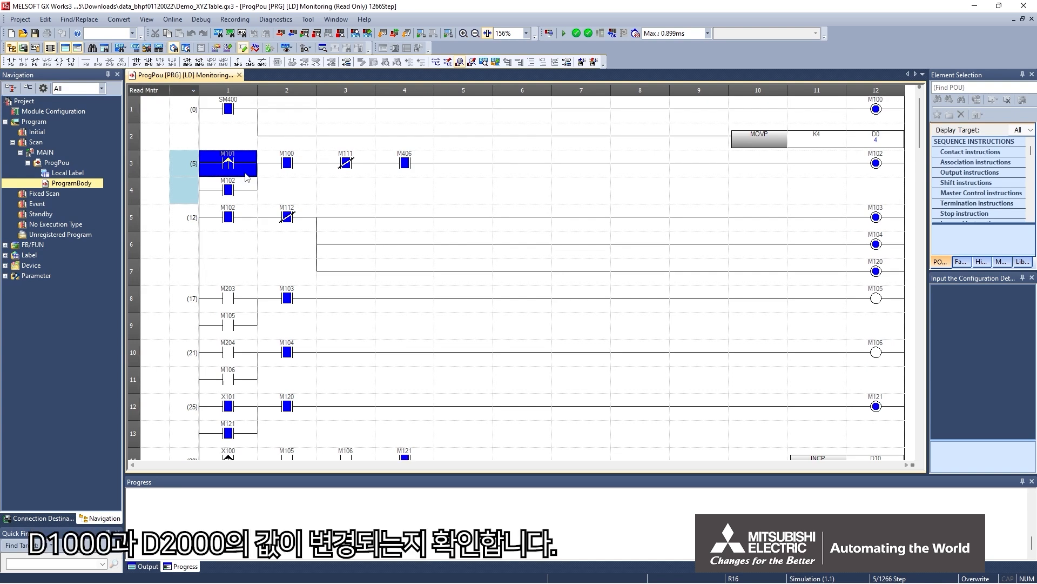
Find device D1000 in the ladder program to check whether the D1000 and D2000 values change
left_click(469, 200)
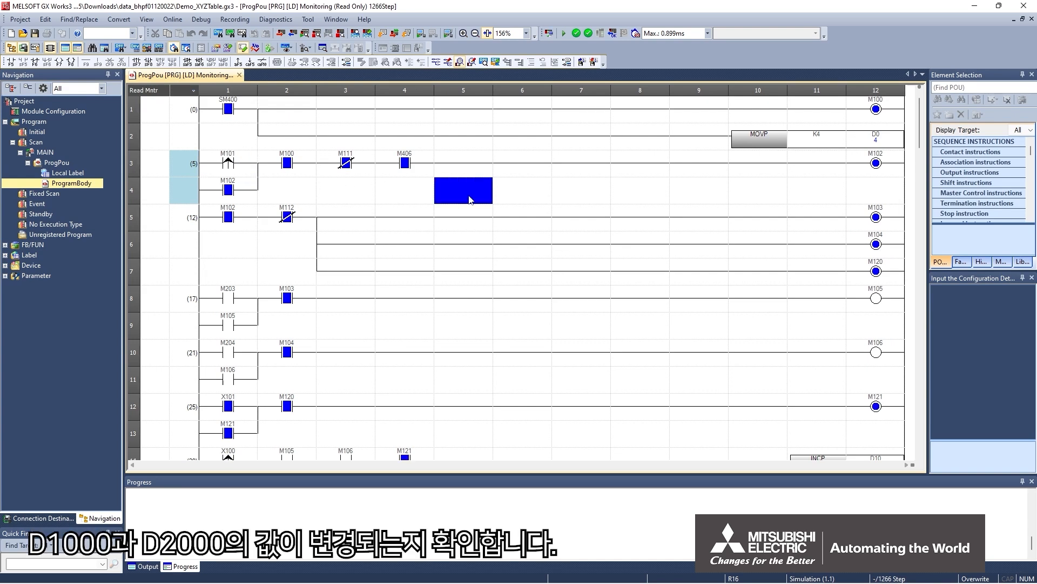
key("ctrl+f")
type("D100")
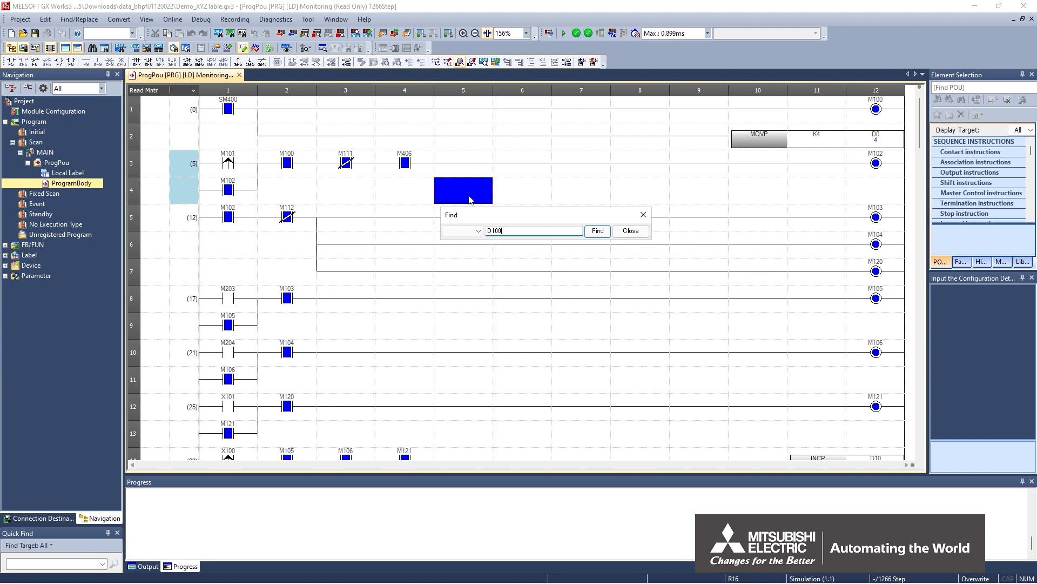
type("0")
left_click(600, 233)
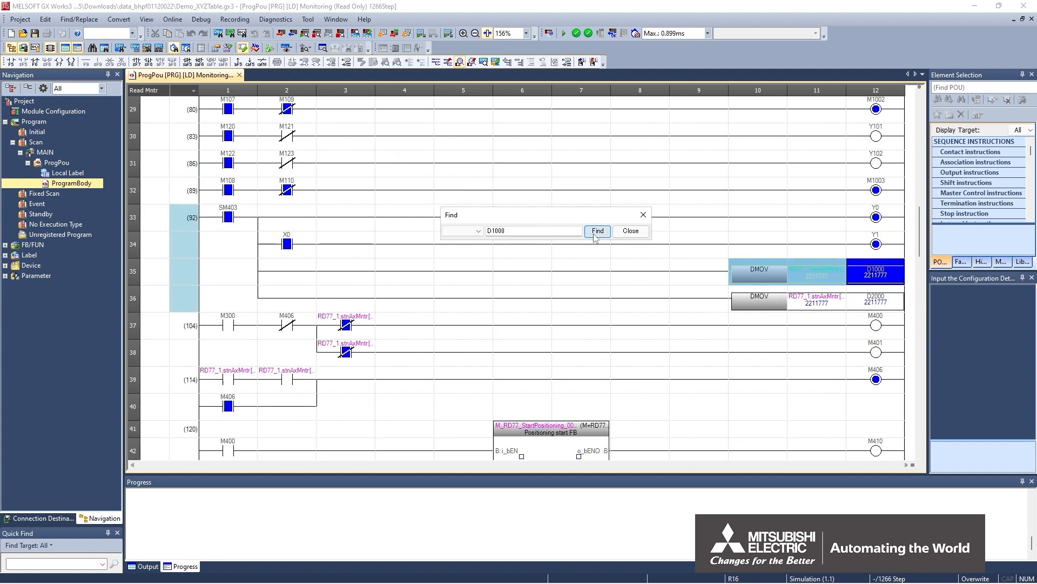
left_click(643, 214)
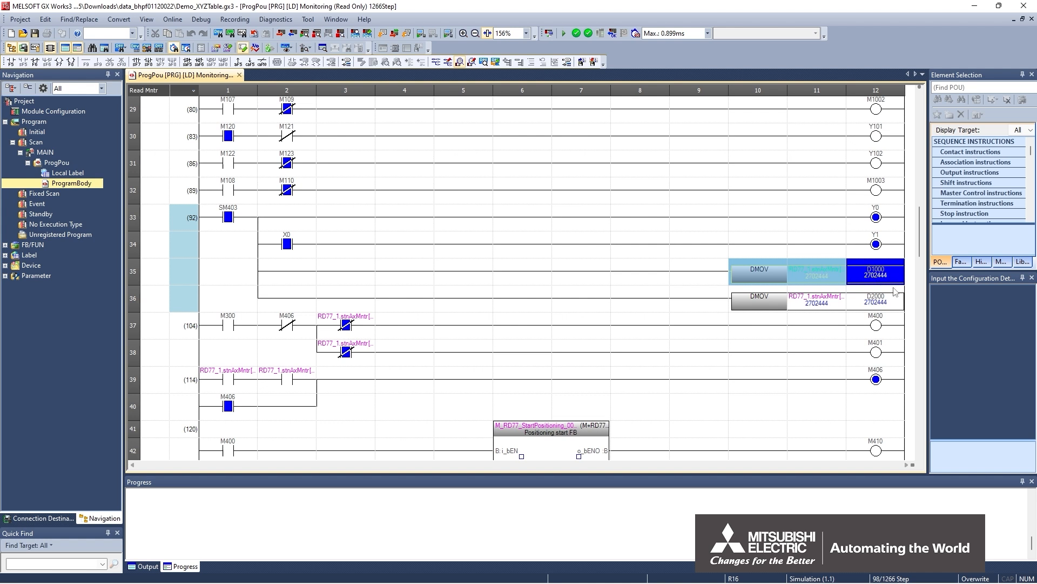